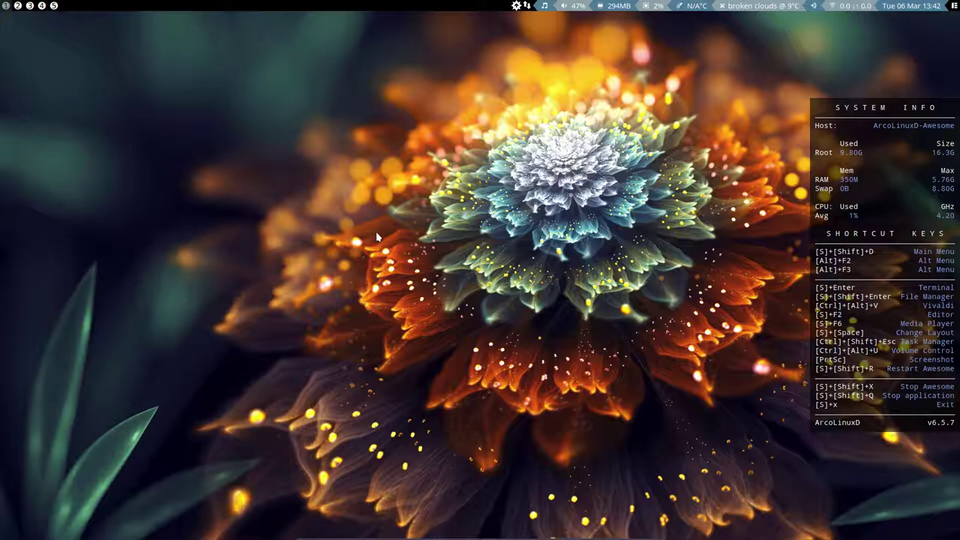
Launch Thunar full-screen on the home folder with Super+Shift+Enter.
key(super+shift+Return)
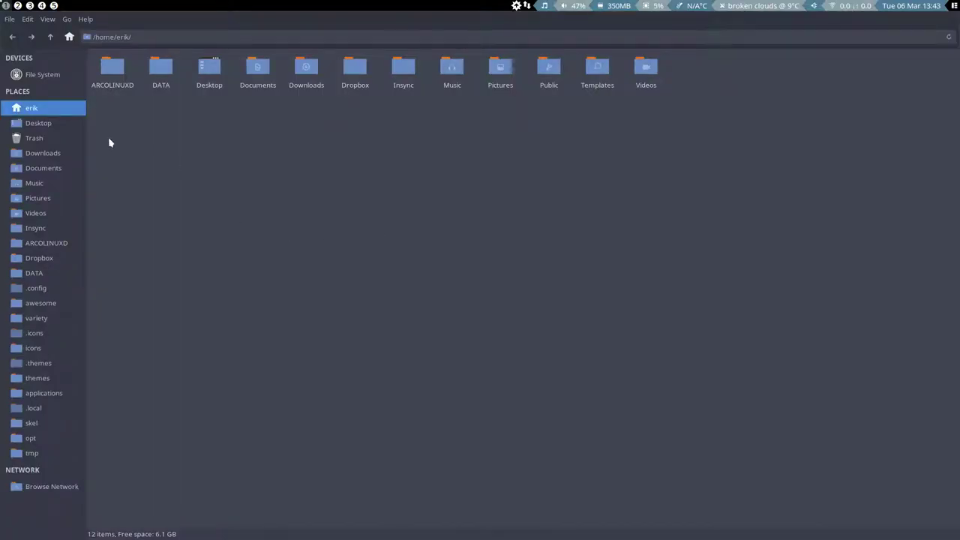
Empty the Trash from Thunar's sidebar and confirm the deletion.
right_click(45, 138)
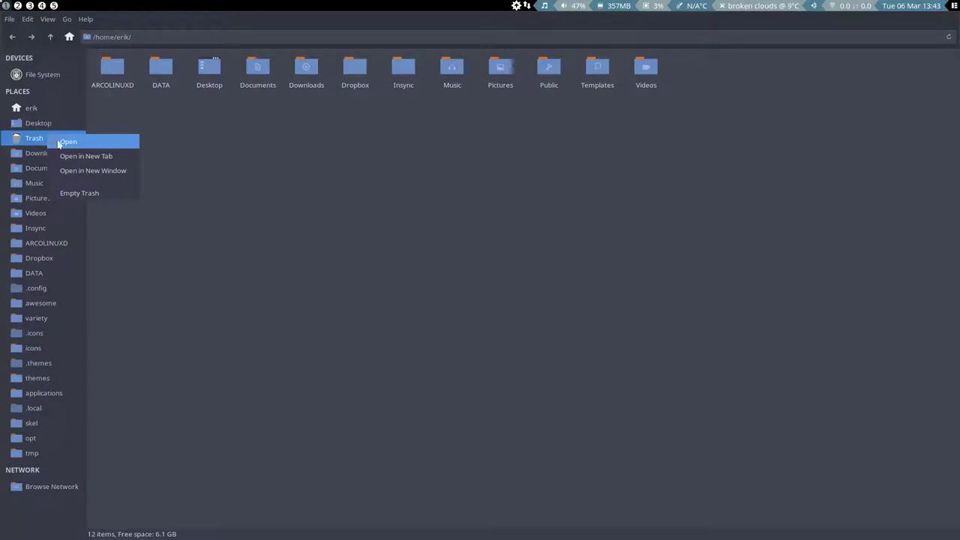
click(132, 190)
click(553, 304)
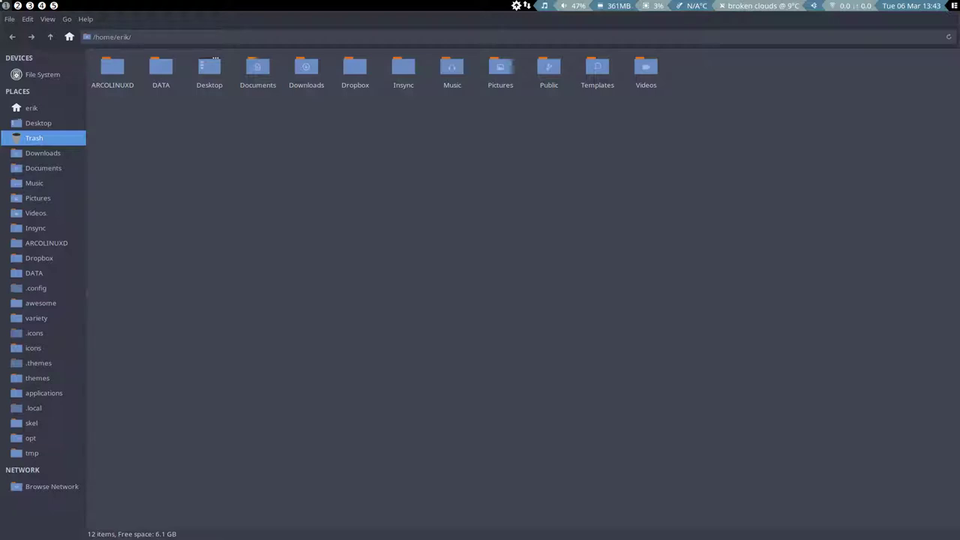
Switch to empty workspace tag 2, then dismiss the desktop's main menu.
click(17, 6)
right_click(198, 81)
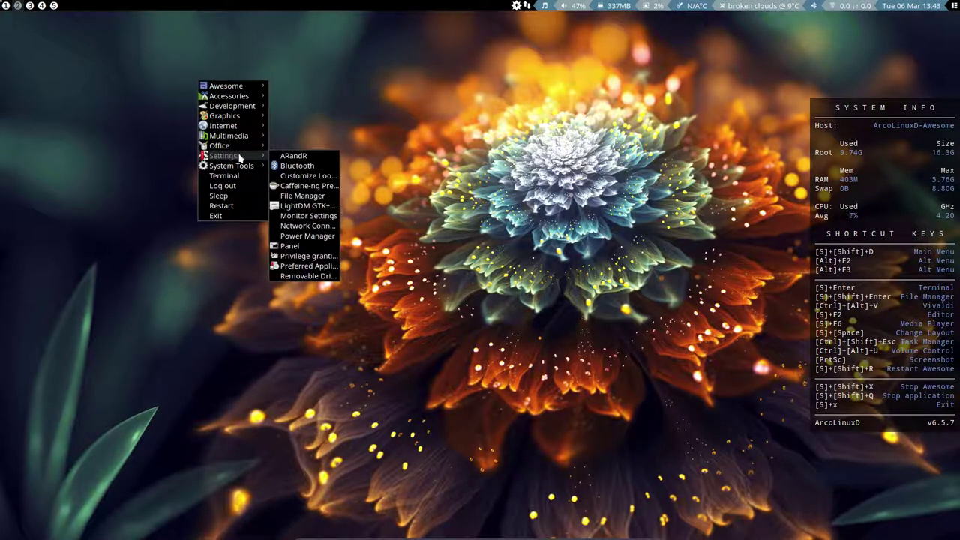
mouse_move(223, 155)
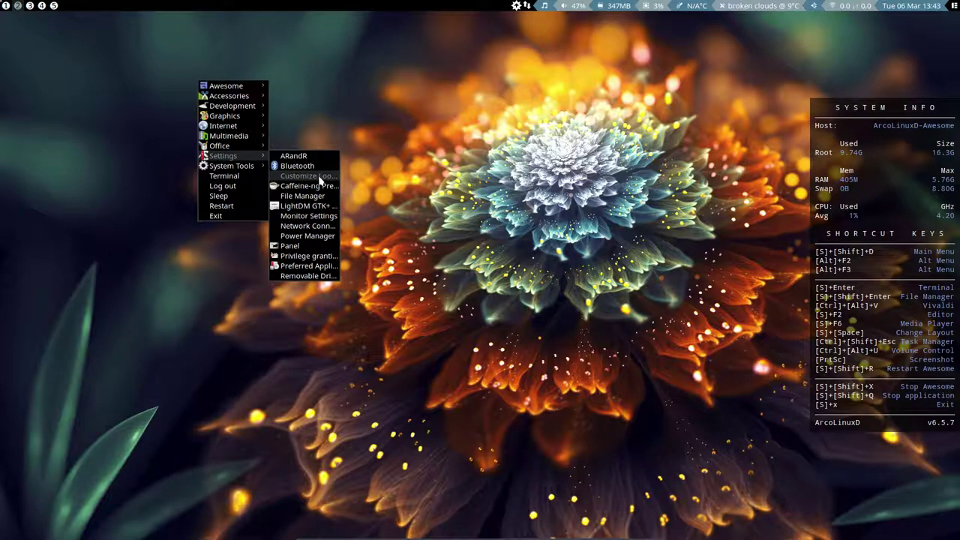
click(381, 176)
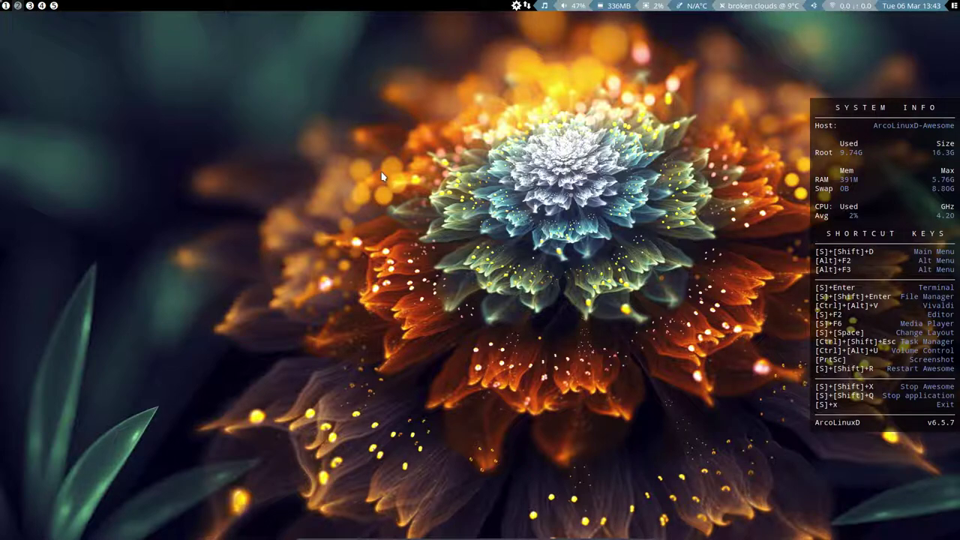
Preview the android_notification, Arc, arthur and blue by qball rofi themes.
key(alt+F2)
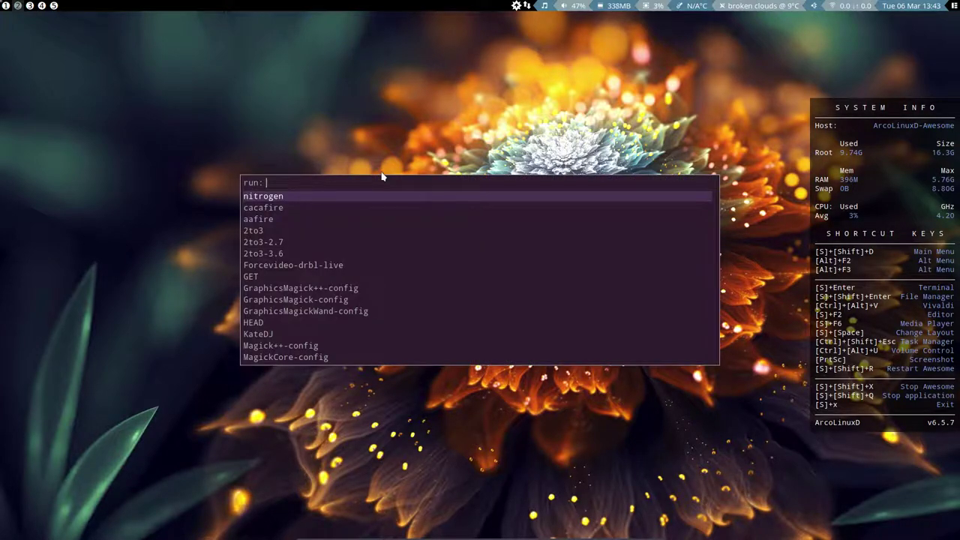
key(Escape)
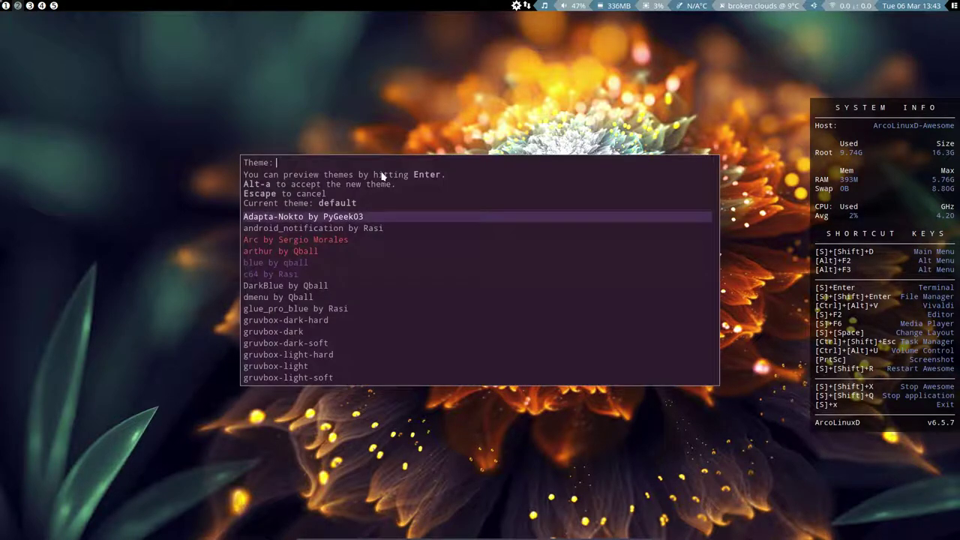
key(Down)
key(Return)
key(Down)
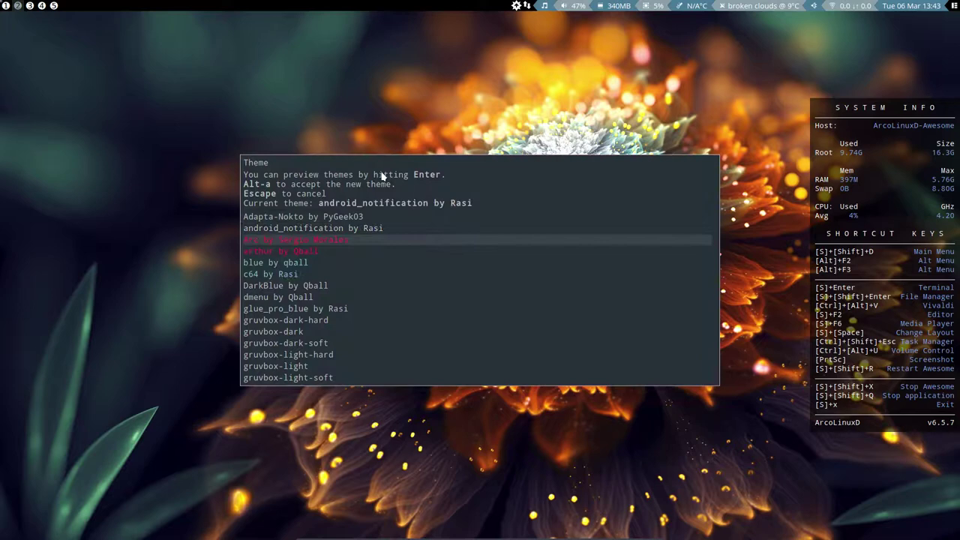
key(Return)
key(Down)
key(Return)
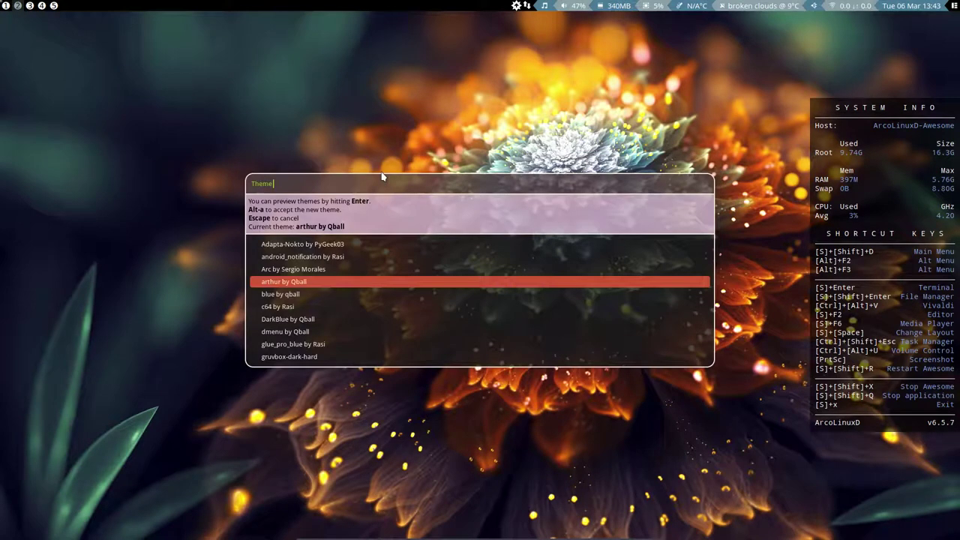
key(Down)
key(Return)
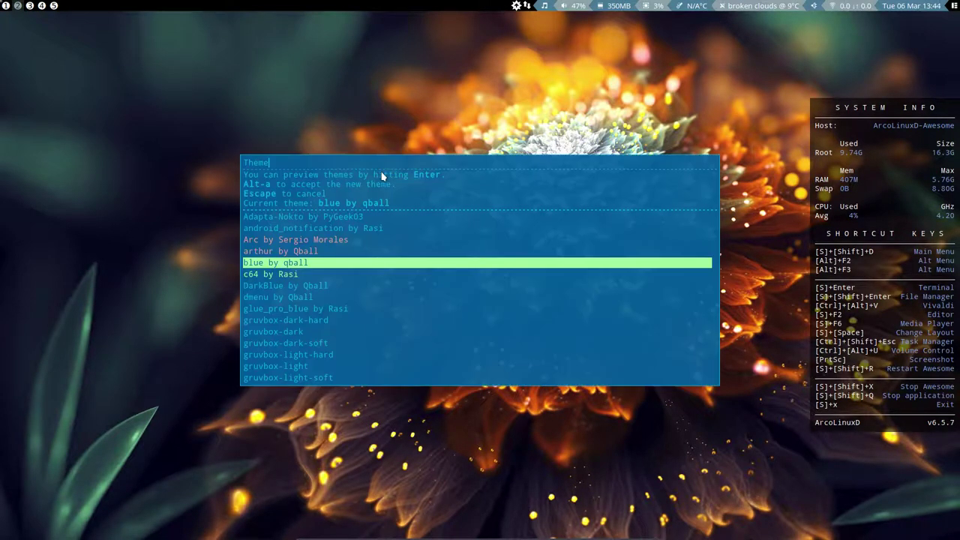
Apply the android_notification rofi theme and close the theme selector with Alt+A.
key(Up)
key(Up)
key(Up)
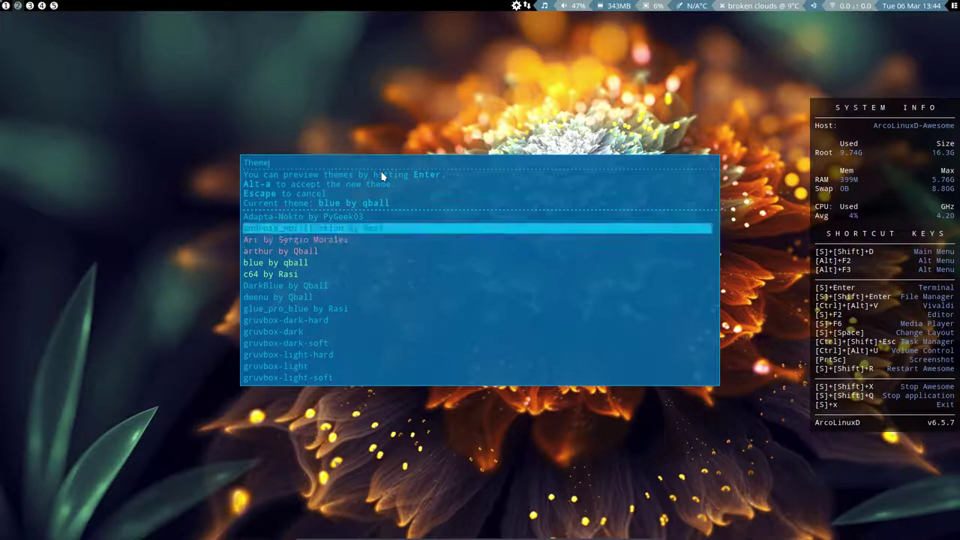
key(Return)
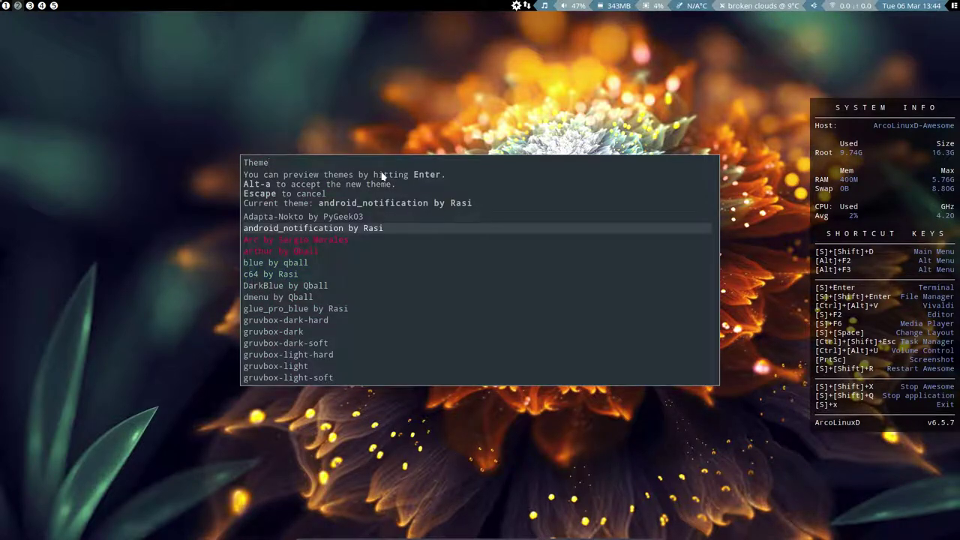
key(alt+a)
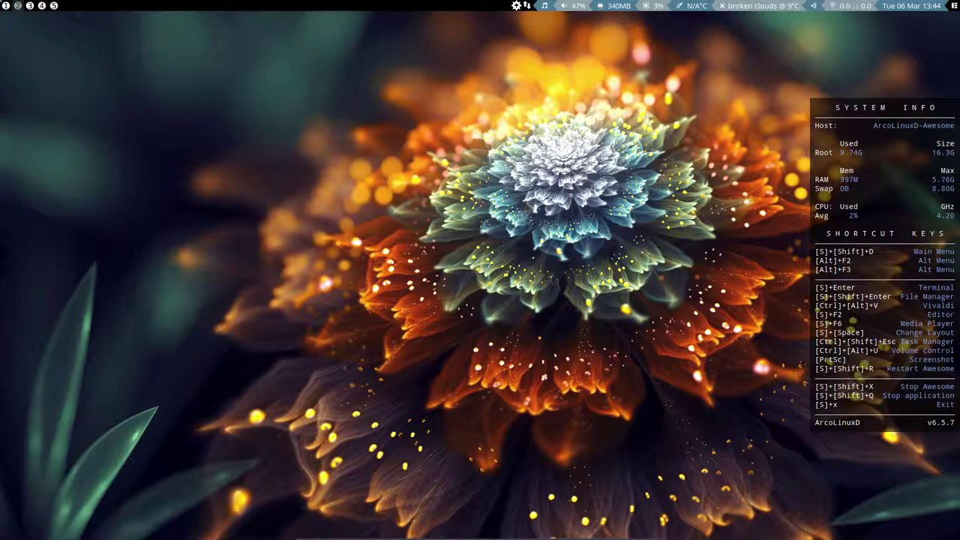
Open the rofi launcher with Super+F12 and filter it to lxappearance by typing 'lxa'.
key(super+F12)
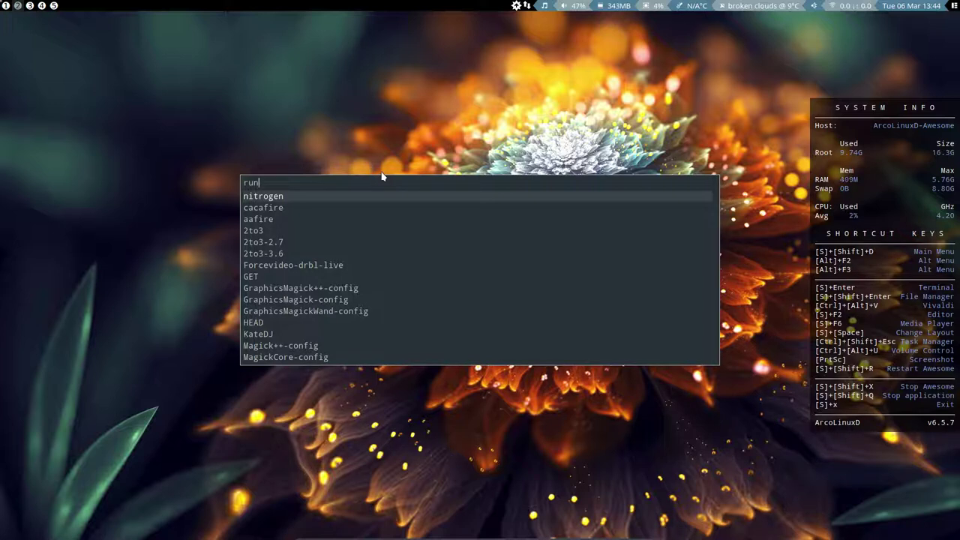
text(lxa)
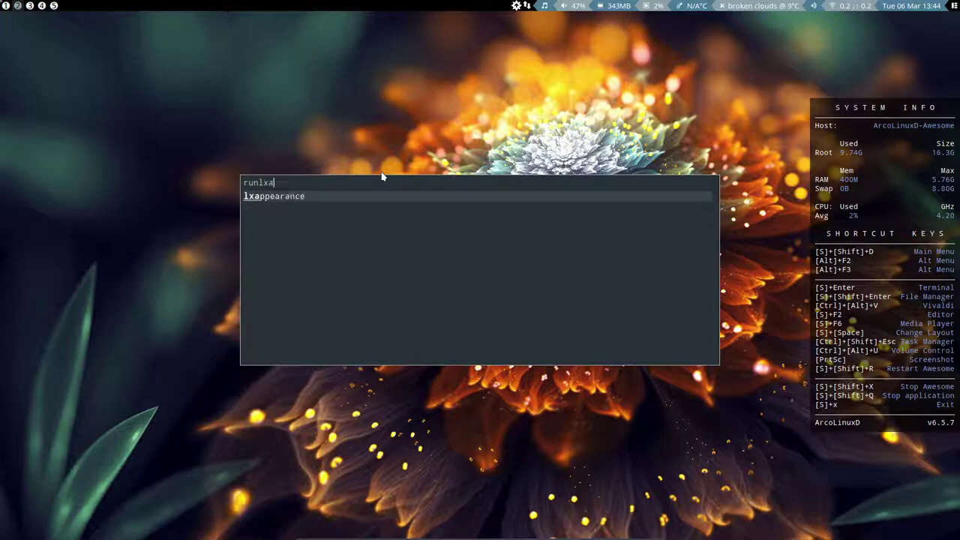
key(Return)
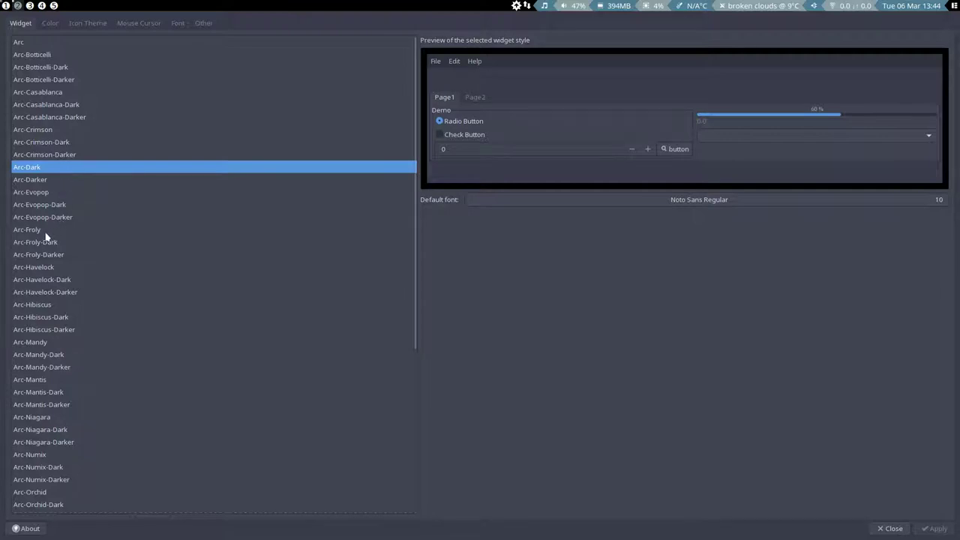
click(30, 5)
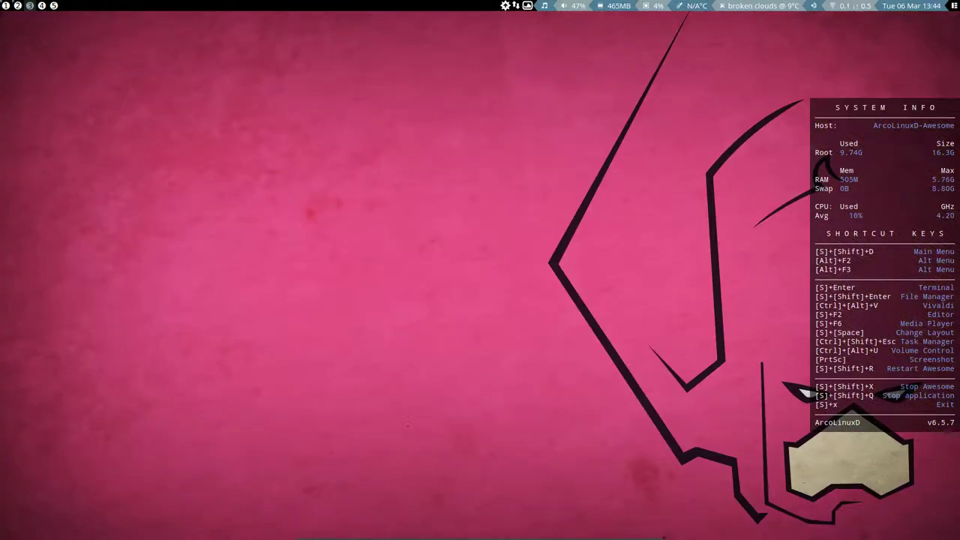
click(7, 5)
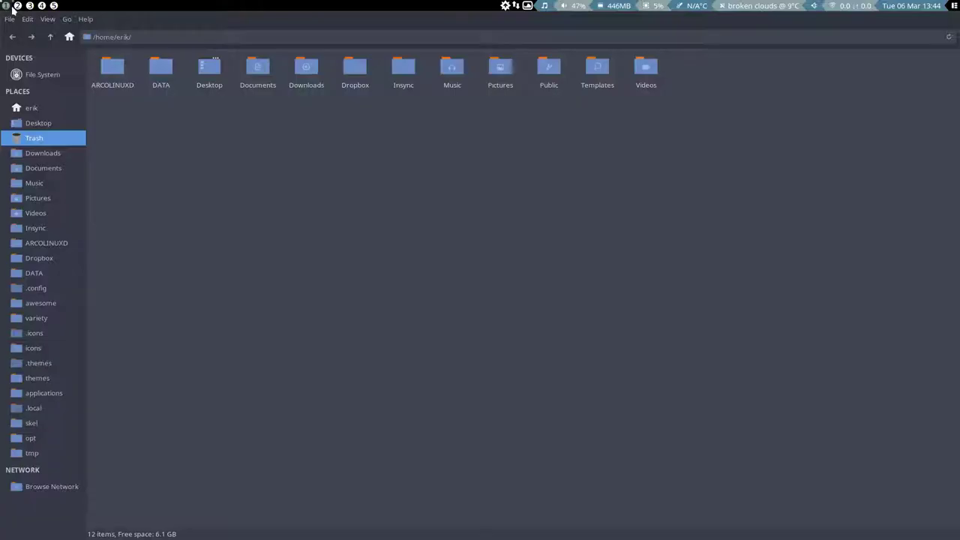
click(17, 5)
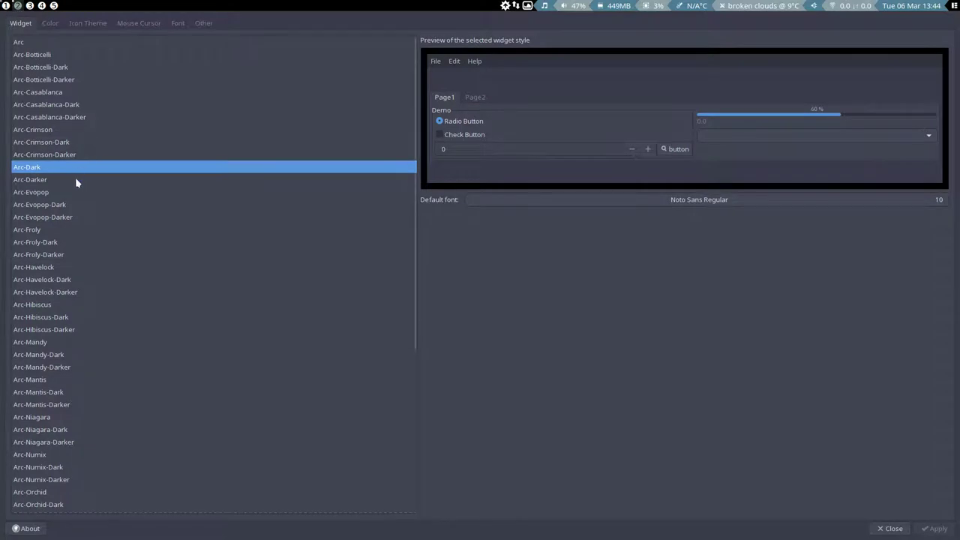
Preview the Arc-Froly-Dark, Arc-Orchid-Dark, Arc-Punch-Dark and Arc-Tory-Dark widget themes.
click(59, 242)
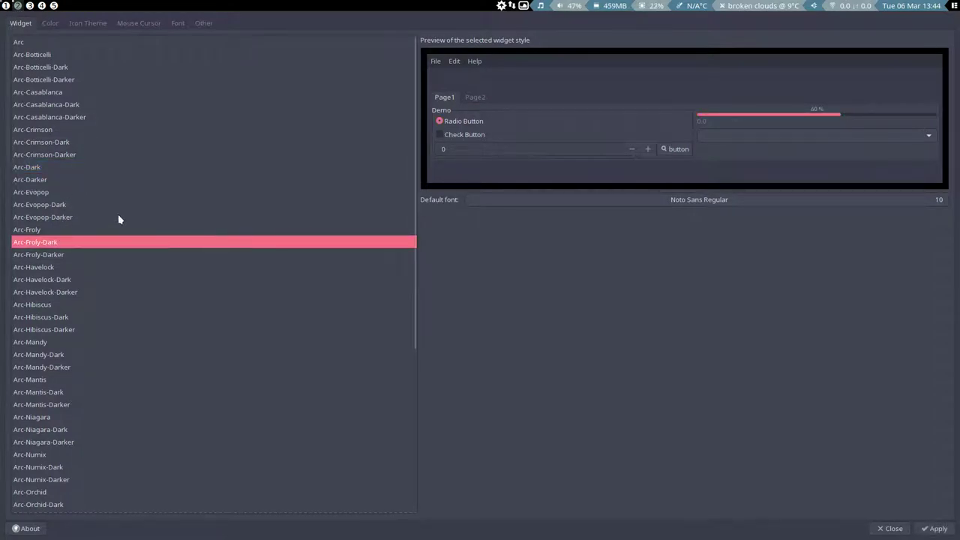
scroll(118, 217, down, 2)
scroll(117, 217, down, 2)
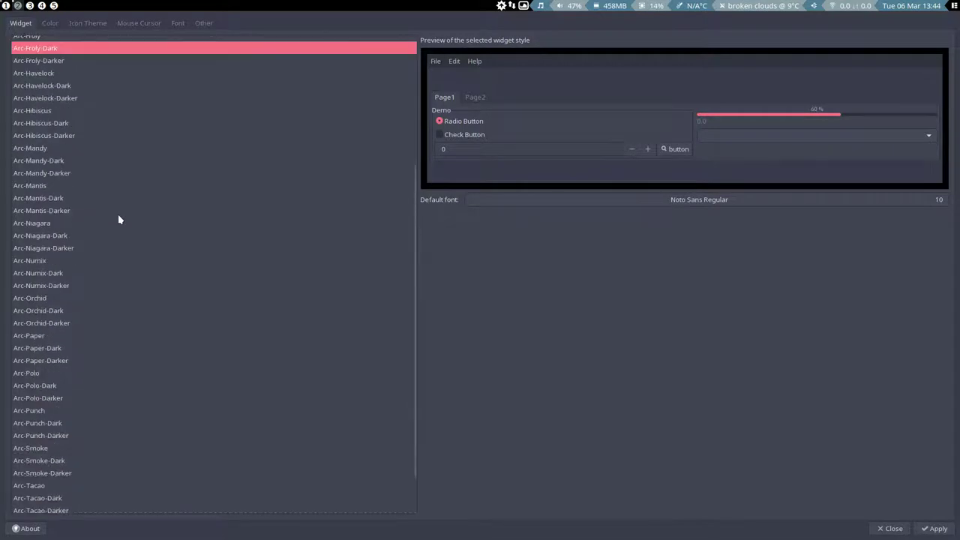
scroll(118, 218, down, 1)
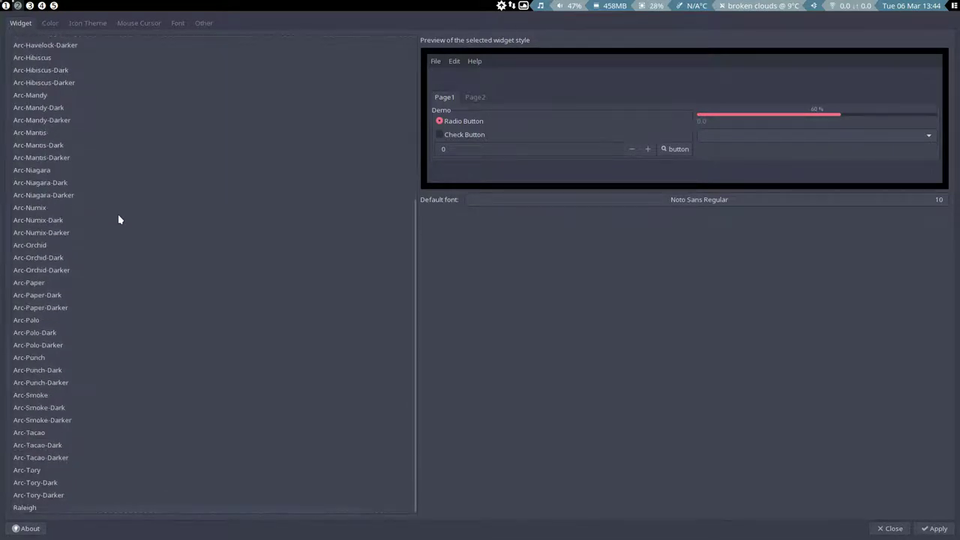
click(56, 258)
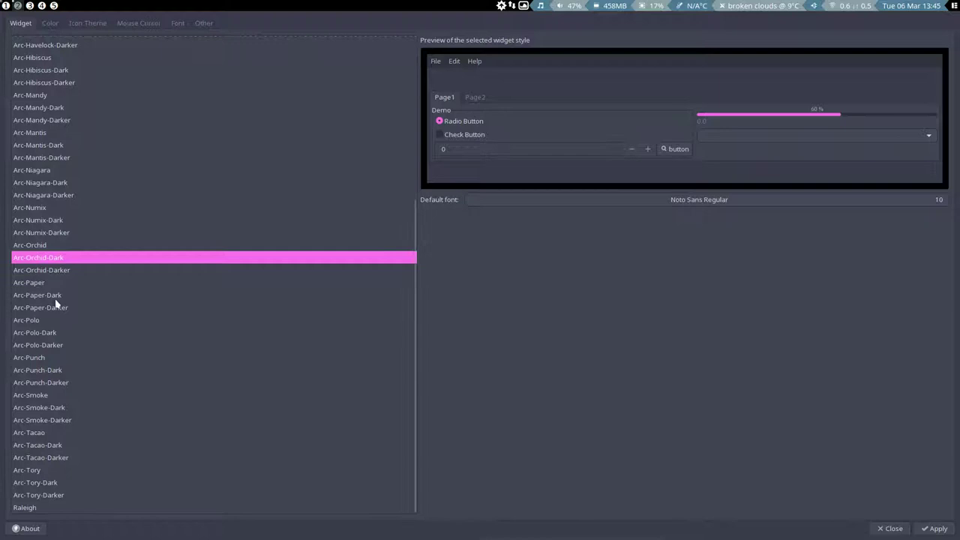
click(55, 370)
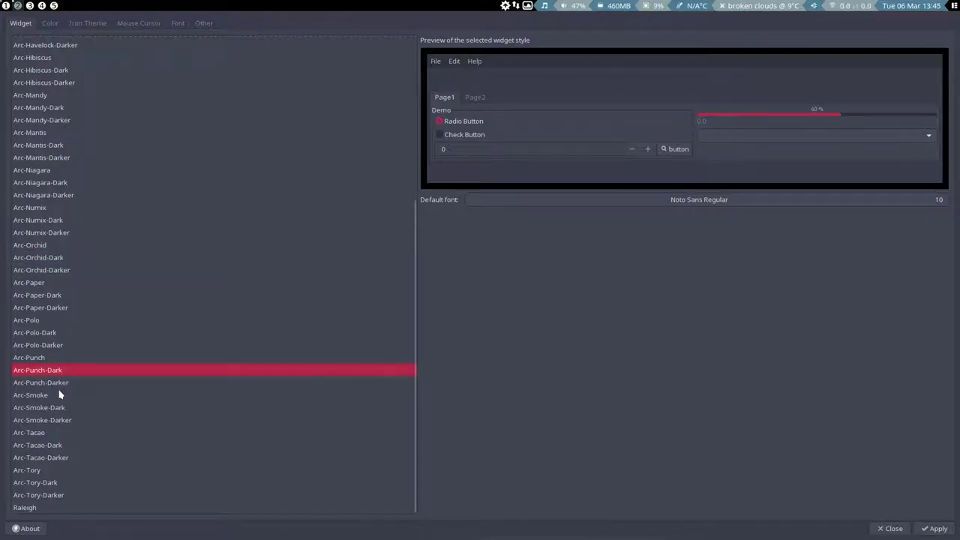
click(48, 484)
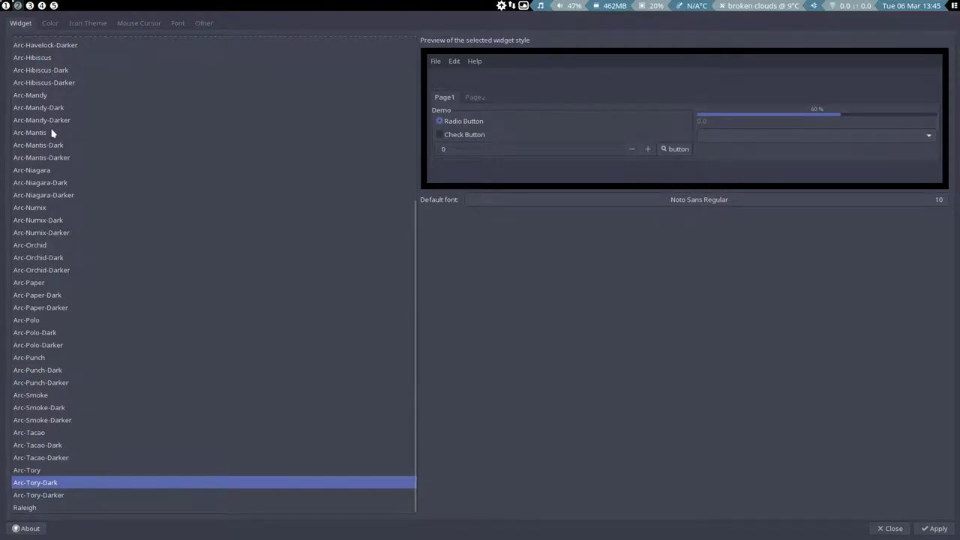
Settle back on Arc-Froly-Dark as the widget theme.
scroll(52, 133, up, 5)
click(45, 190)
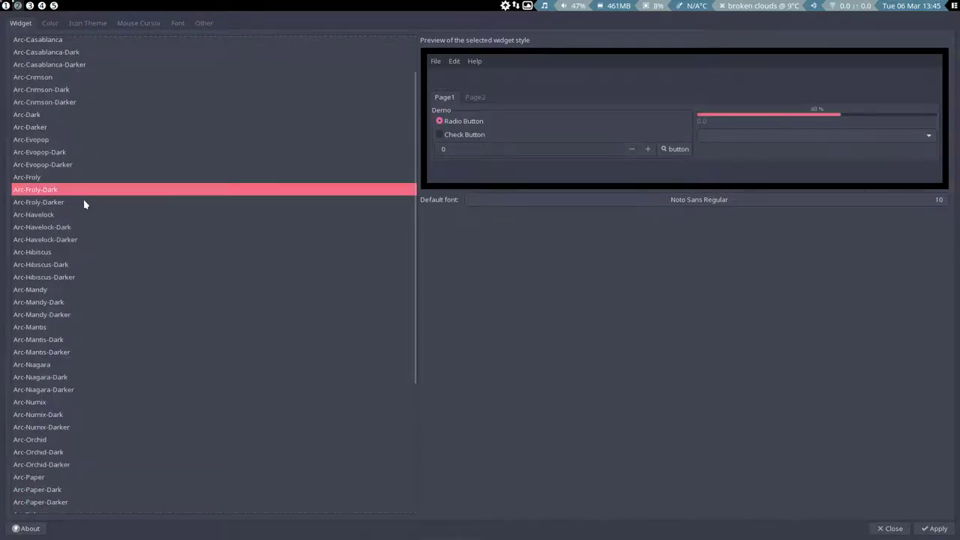
scroll(67, 182, down, 5)
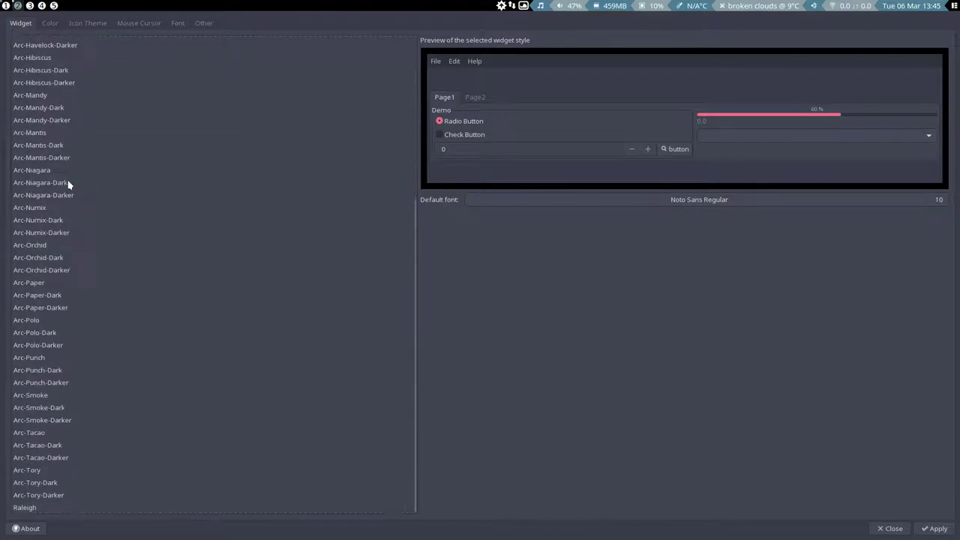
scroll(68, 184, up, 6)
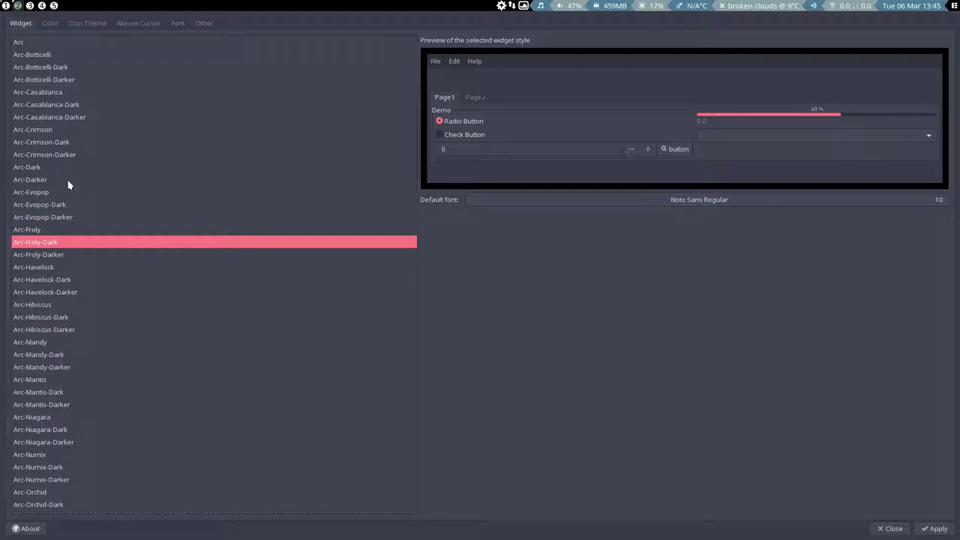
click(51, 24)
Preview the Sardi Mono Numix Colora Pokemon, Orchid, Orangina and Froly icon themes.
click(86, 28)
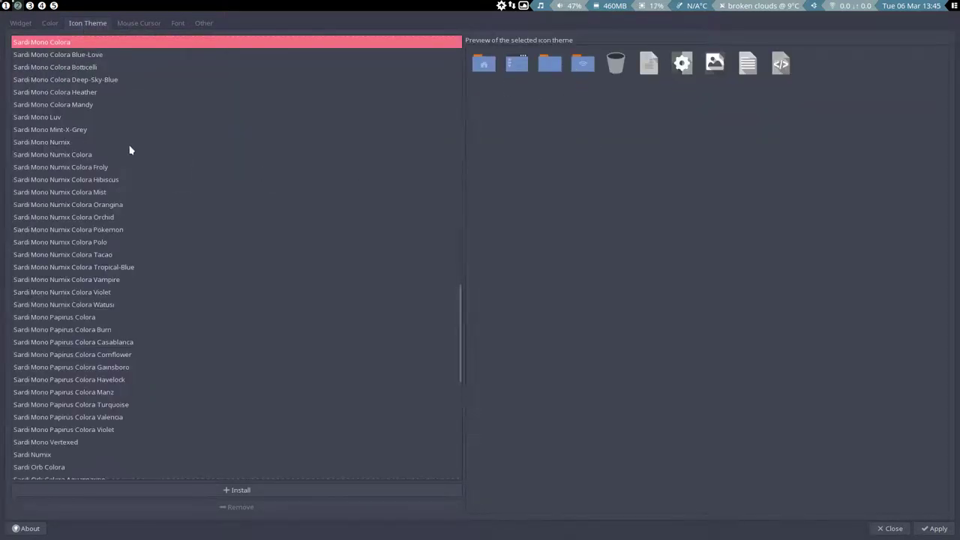
click(100, 231)
key(Up)
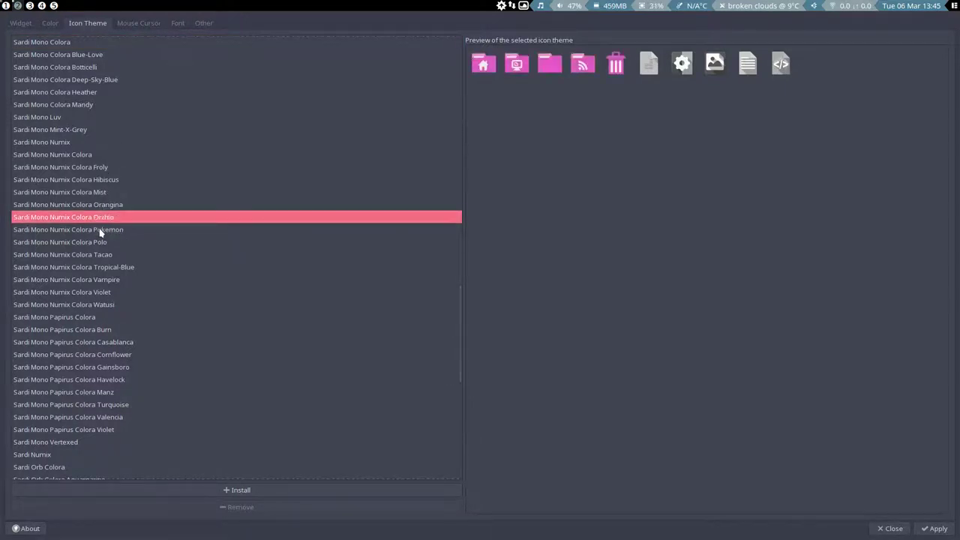
key(Up)
key(Down)
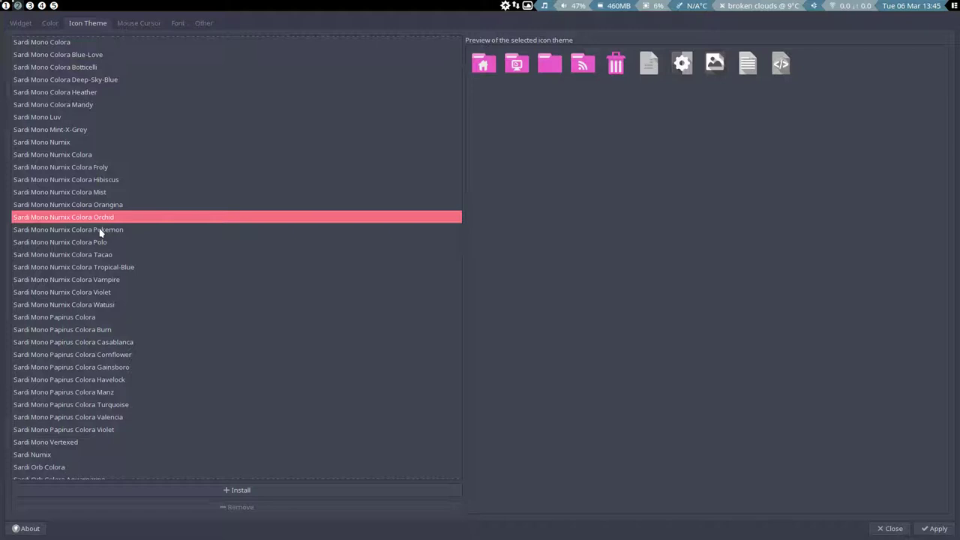
key(Up)
key(Up)
key(Up)
key(Up)
key(Up)
key(Down)
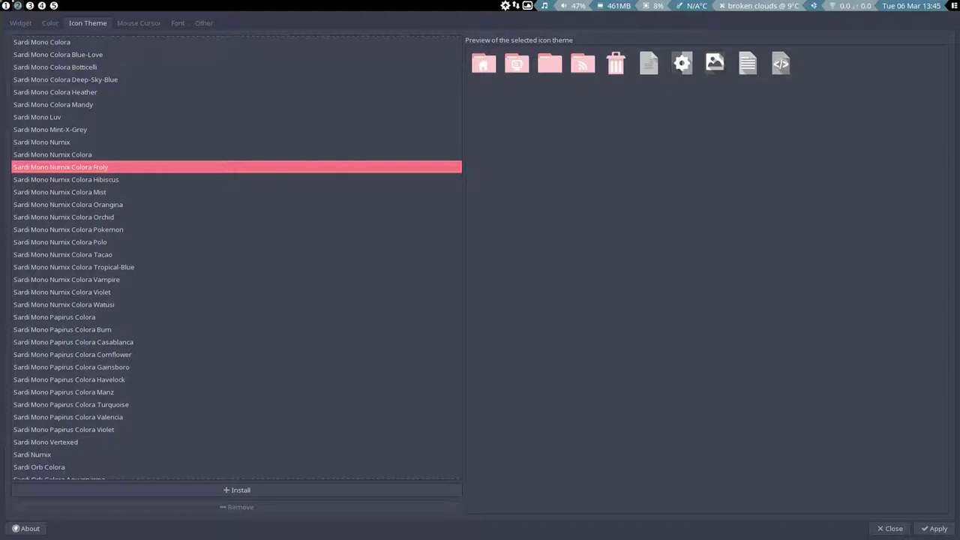
Preview Numix Colora Violet, Papirus Colora Burn, Sardi Numix and Sardi Orb Colora Black-Rock icons.
click(136, 292)
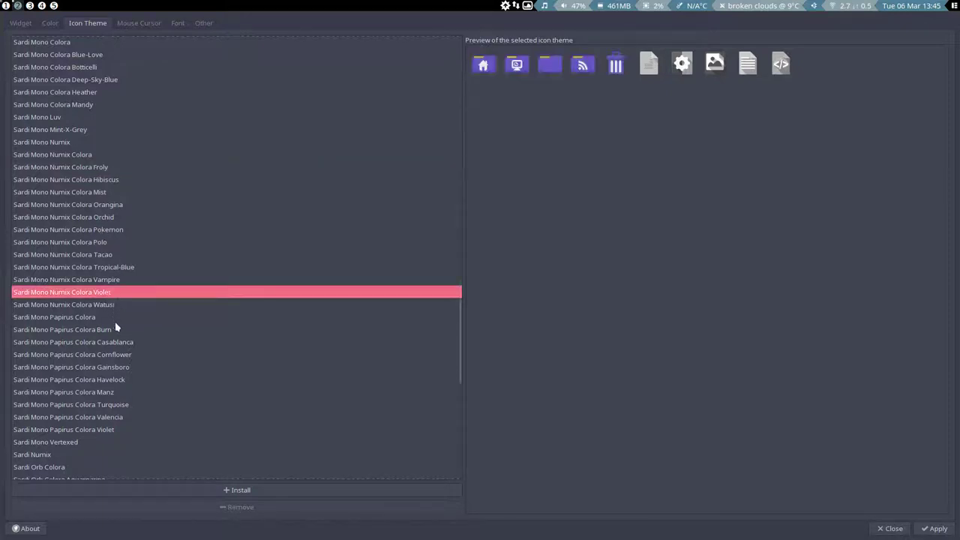
click(104, 330)
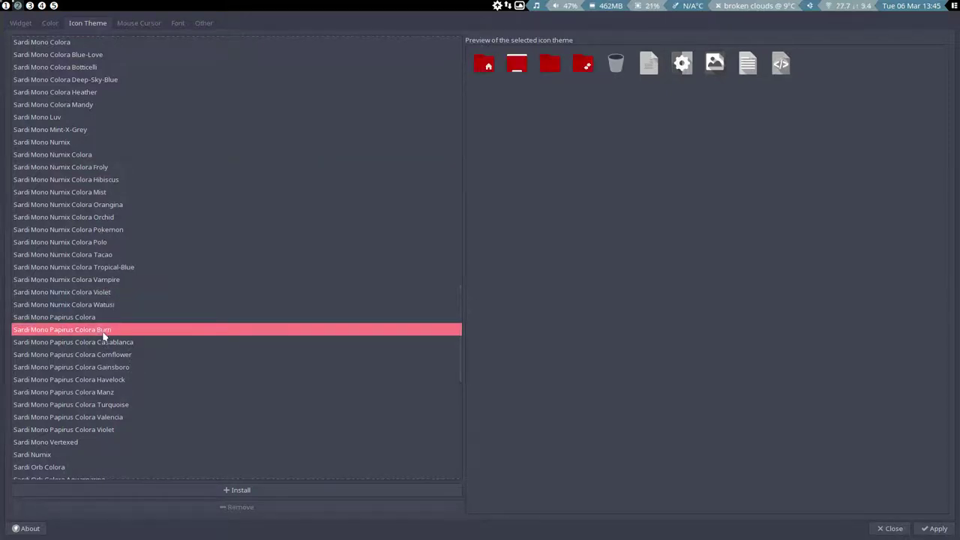
key(Down)
key(Down)
key(Down)
key(Down)
key(Down)
key(Down)
key(Down)
key(Down)
key(Down)
key(Down)
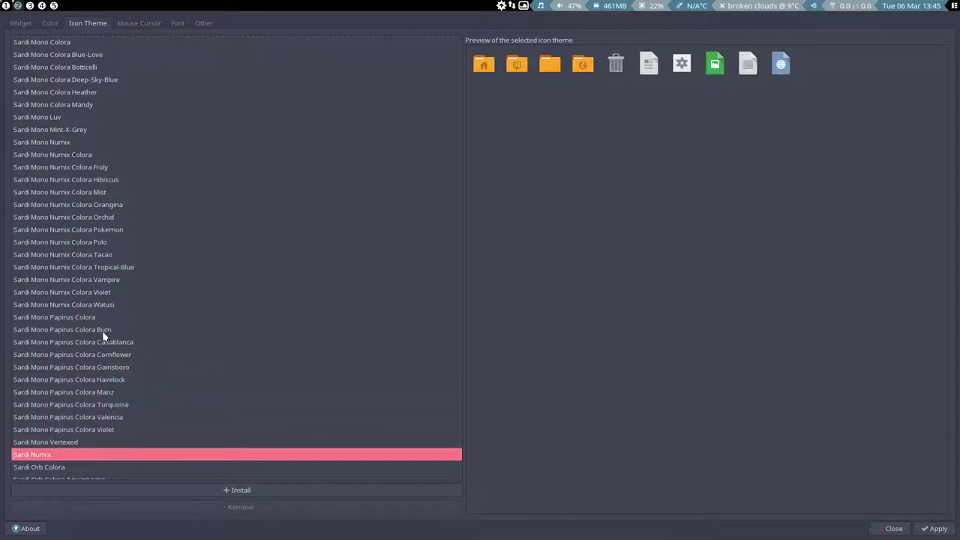
key(Up)
key(Up)
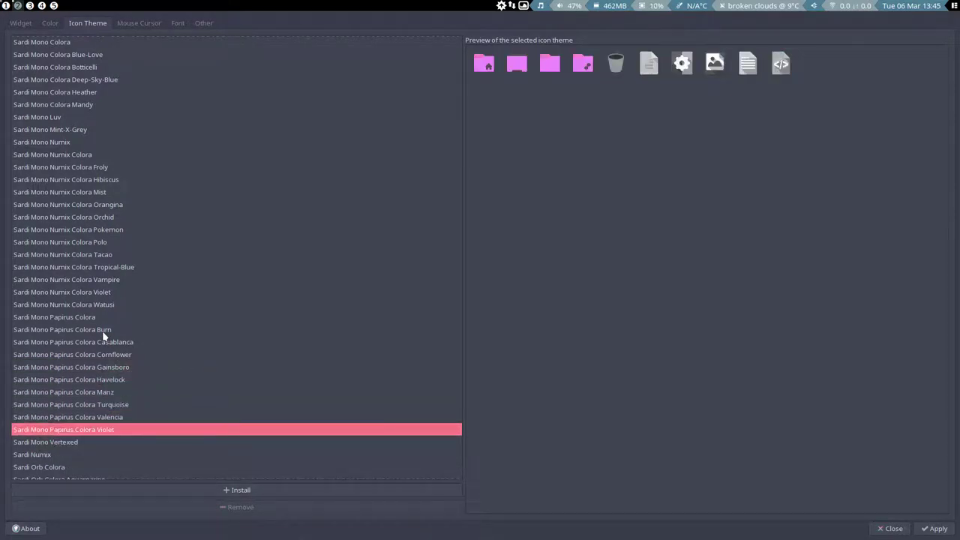
key(Down)
key(Down)
key(Down)
key(Down)
key(Down)
key(Down)
key(Down)
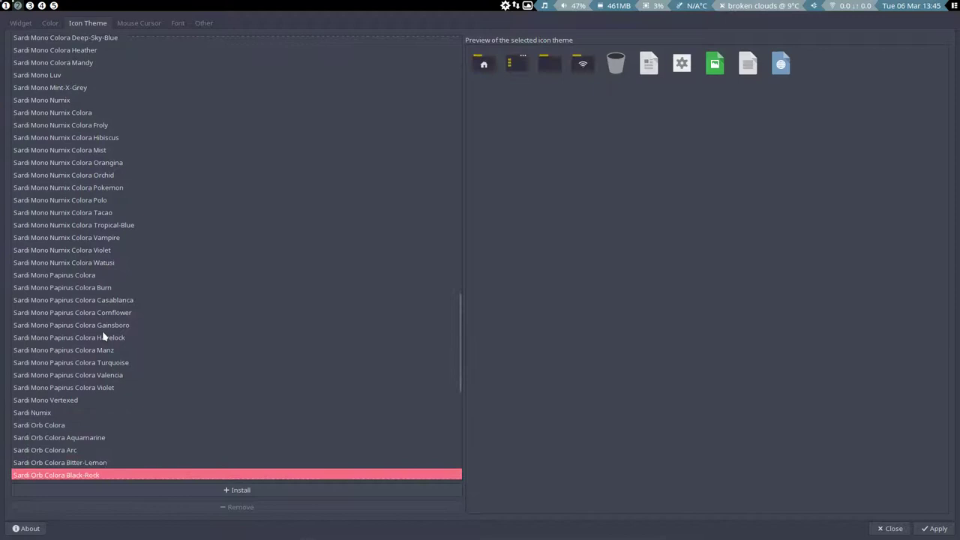
key(Down)
Preview the Sardi Orb Colora Arc, Black-Rock, Sardi Polo and Surfn Mint-X-Grey icons.
key(Down)
key(Down)
key(Up)
key(Up)
key(Up)
key(Up)
key(Up)
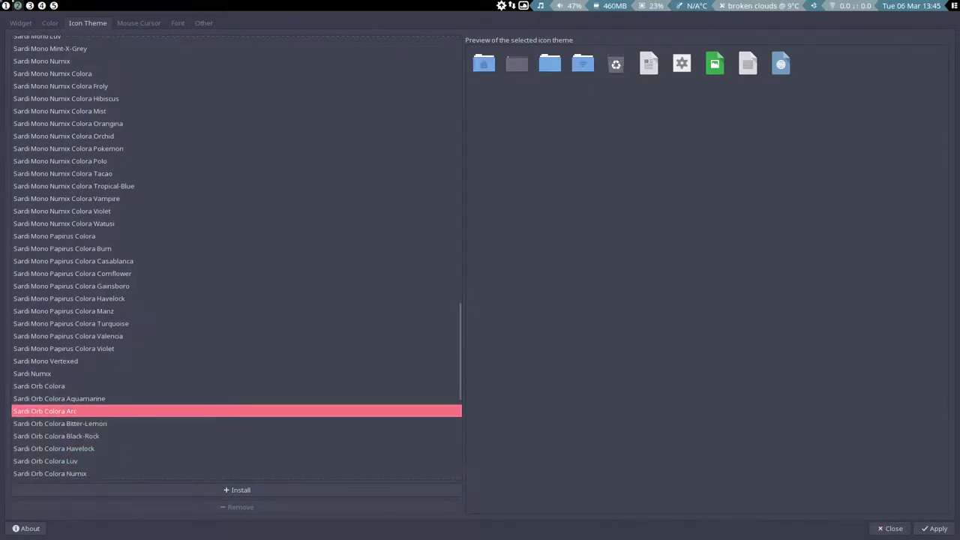
key(Up)
key(Up)
key(Up)
key(Down)
key(Down)
key(Down)
key(Down)
key(Down)
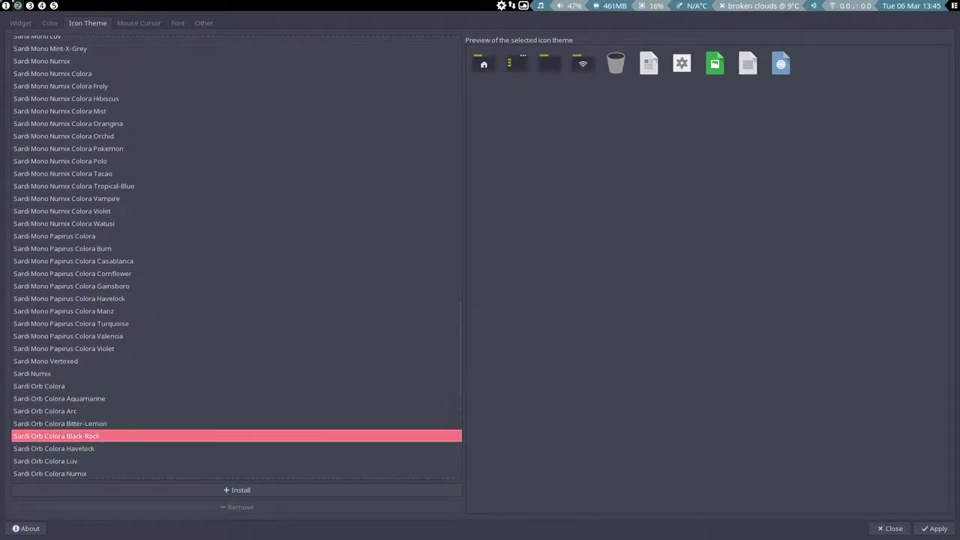
key(Down)
key(Down)
key(Down)
key(Down)
key(Down)
key(Down)
key(Down)
key(Down)
key(Down)
key(Down)
key(Down)
key(Down)
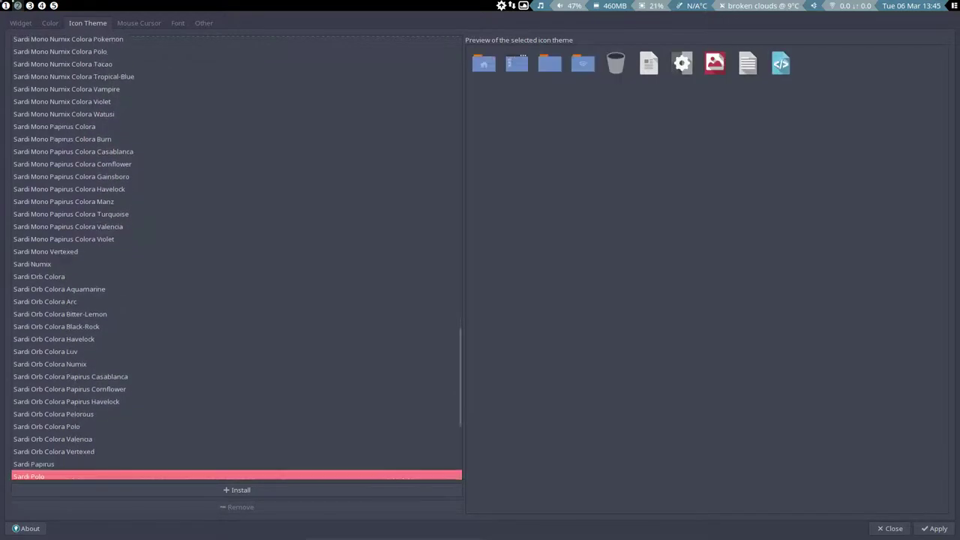
key(Down)
key(Down)
key(Down)
key(Down)
key(Down)
key(Down)
key(Down)
key(Down)
key(Down)
key(Down)
key(Down)
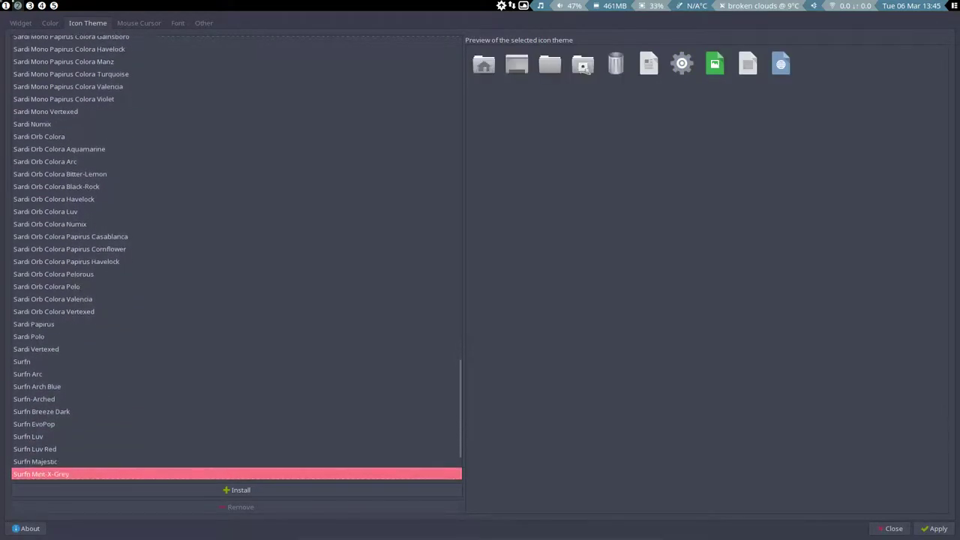
key(Down)
key(Down)
key(Down)
key(Down)
key(Down)
key(Down)
key(Down)
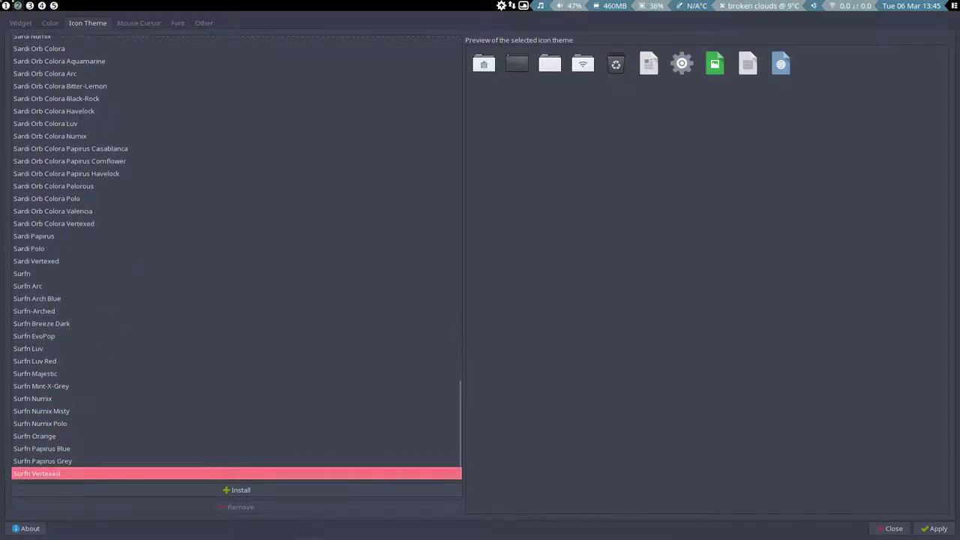
Step back through Sardi Vertexed, Orb Valencia and Flat themes to Sardi Flat Colora Majestic.
key(Up)
key(Up)
key(Up)
key(Up)
key(Up)
key(Up)
key(Up)
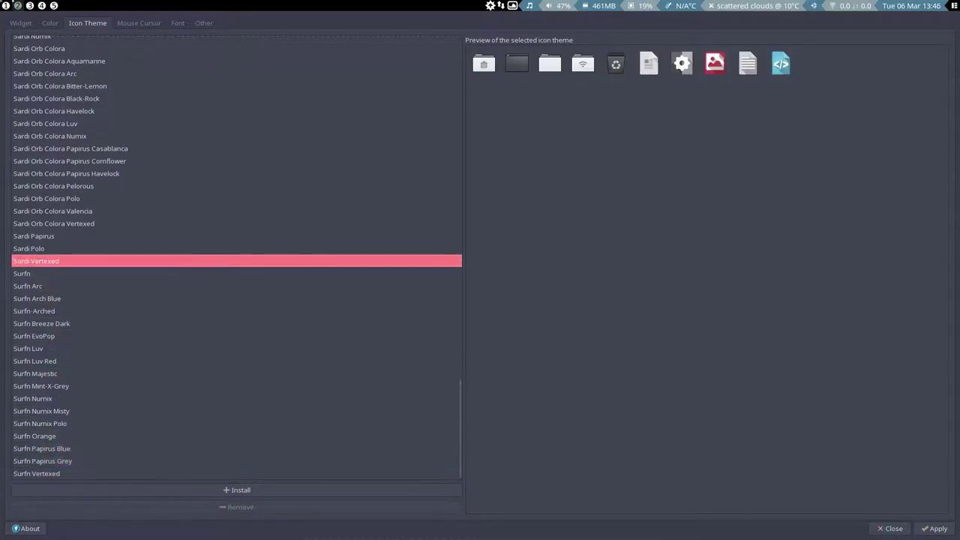
key(Up)
key(Up)
key(Up)
key(Up)
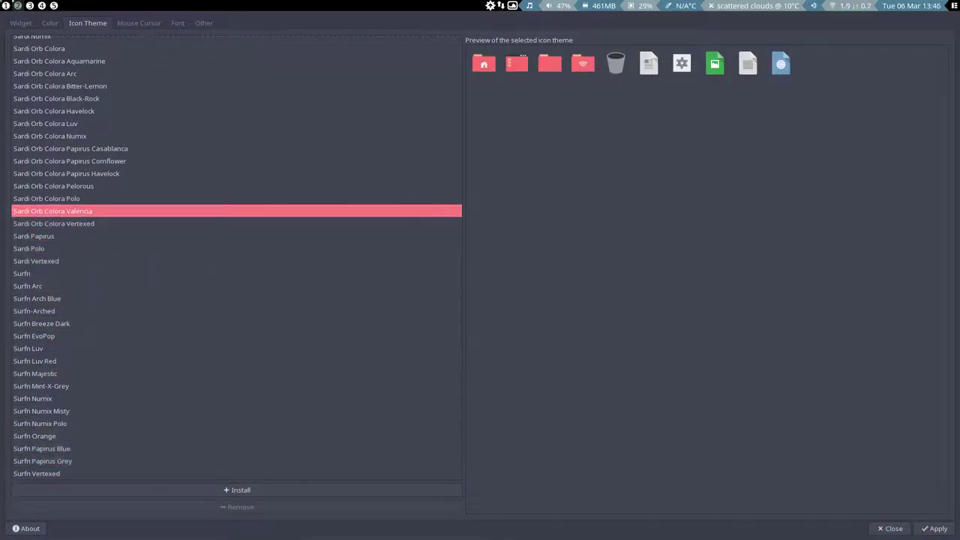
key(Up)
key(Up)
key(Up)
key(Up)
key(Up)
key(Up)
key(Up)
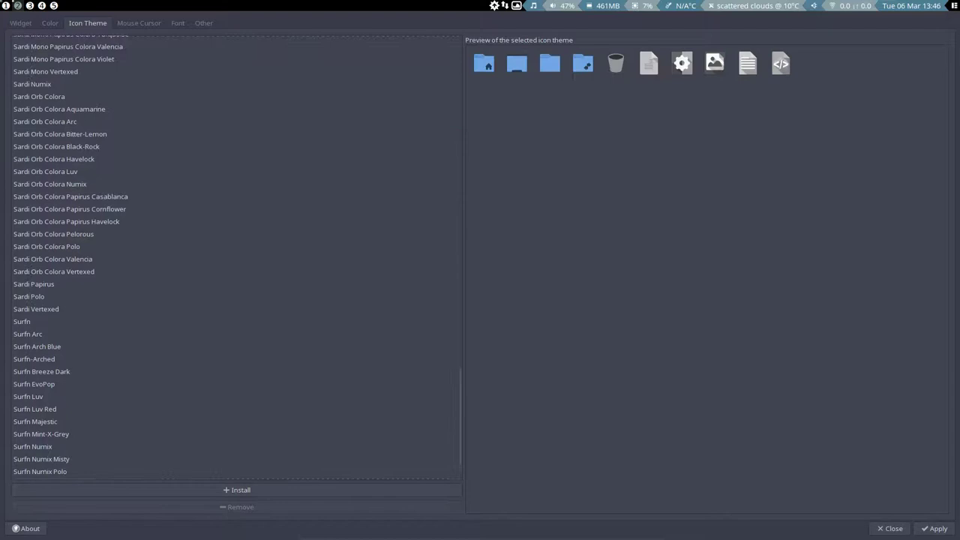
key(Up)
key(Up)
key(Up)
key(Up)
key(Up)
key(Up)
key(Up)
key(Up)
key(Up)
key(Up)
key(Up)
key(Up)
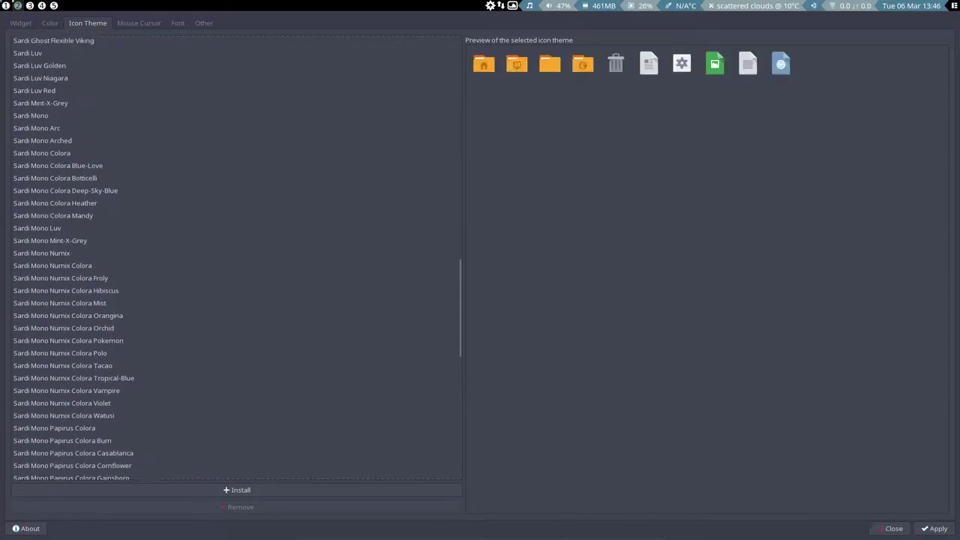
key(Up)
key(Up)
key(Up)
key(Up)
key(Up)
key(Up)
key(Up)
key(Up)
key(Up)
key(Up)
key(Up)
key(Up)
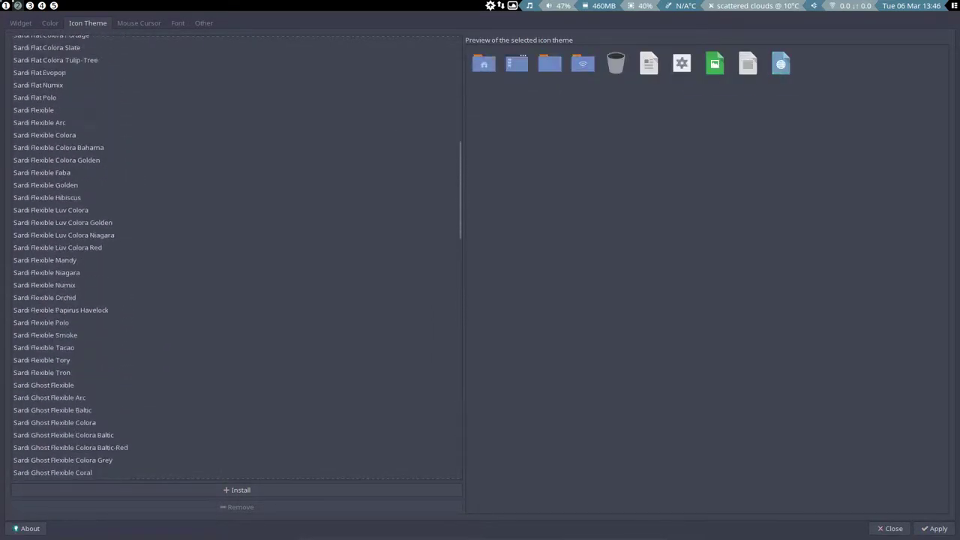
key(Up)
key(Up)
key(Up)
key(Up)
key(Up)
key(Up)
key(Up)
key(Up)
key(Up)
key(Up)
key(Up)
key(Up)
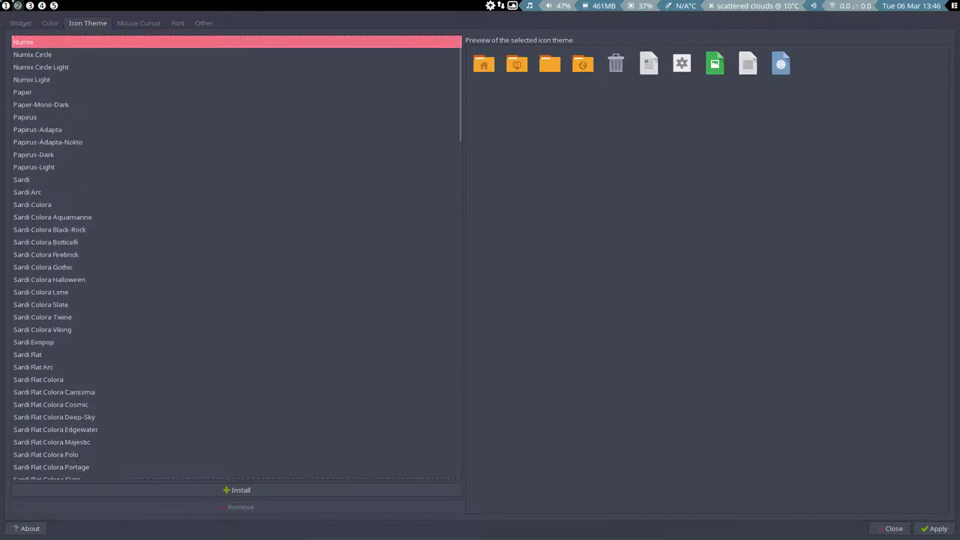
key(Up)
key(Up)
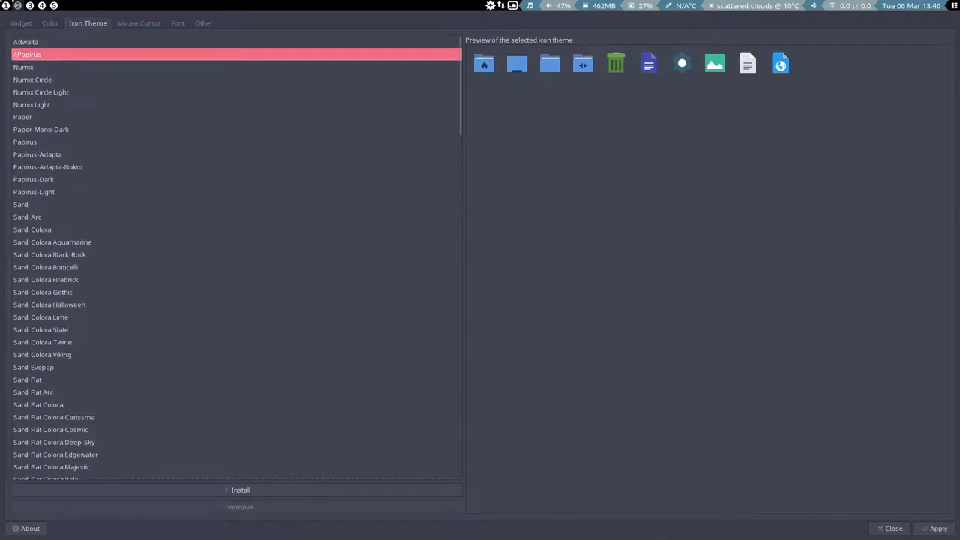
key(Down)
key(Down)
key(Down)
key(Down)
key(Down)
key(Down)
key(Down)
key(Down)
key(Down)
key(Down)
key(Down)
key(Down)
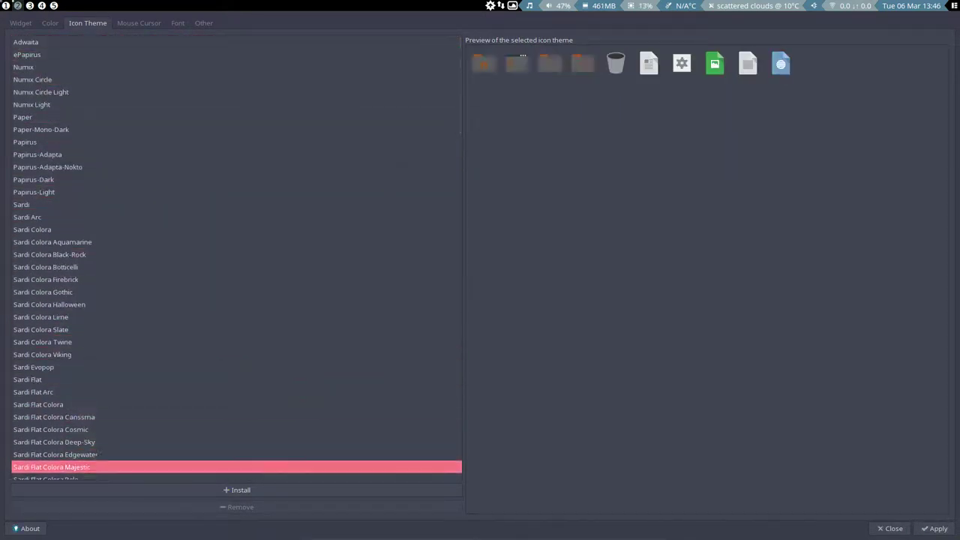
key(Down)
key(Down)
key(Down)
key(Down)
key(Down)
key(Down)
key(Down)
key(Down)
key(Down)
key(Down)
key(Down)
key(Down)
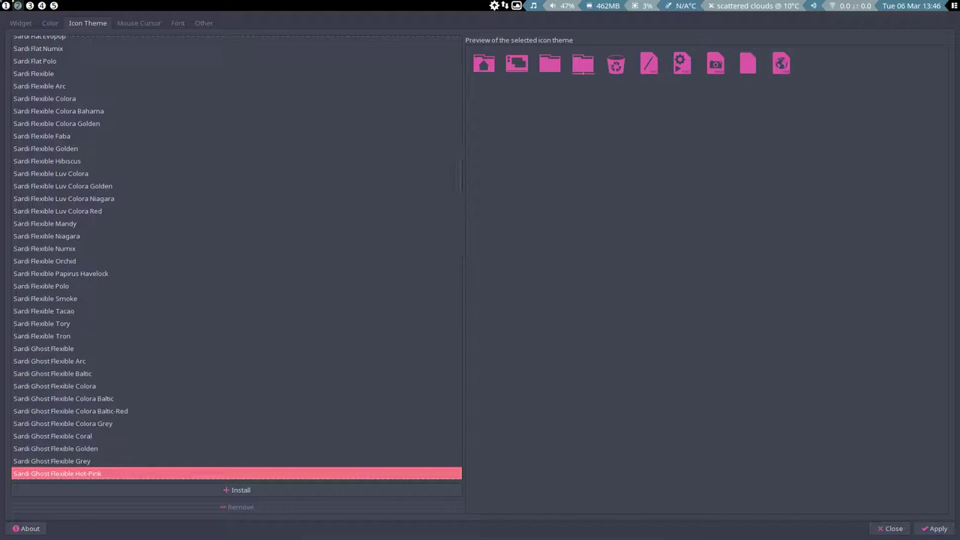
Apply the Sardi Ghost Flexible Hot-Pink icons, check the Cursor and Font tabs, and close LXAppearance.
click(938, 529)
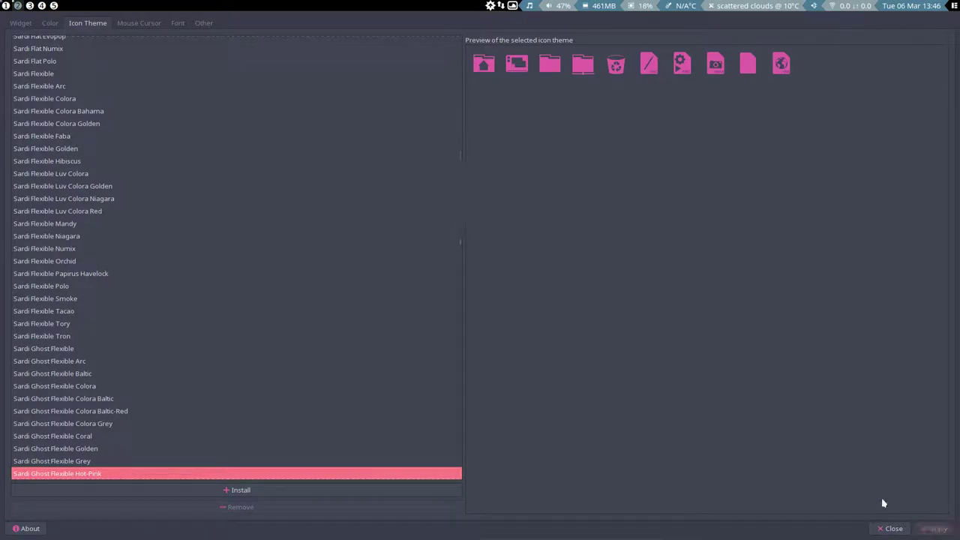
click(141, 24)
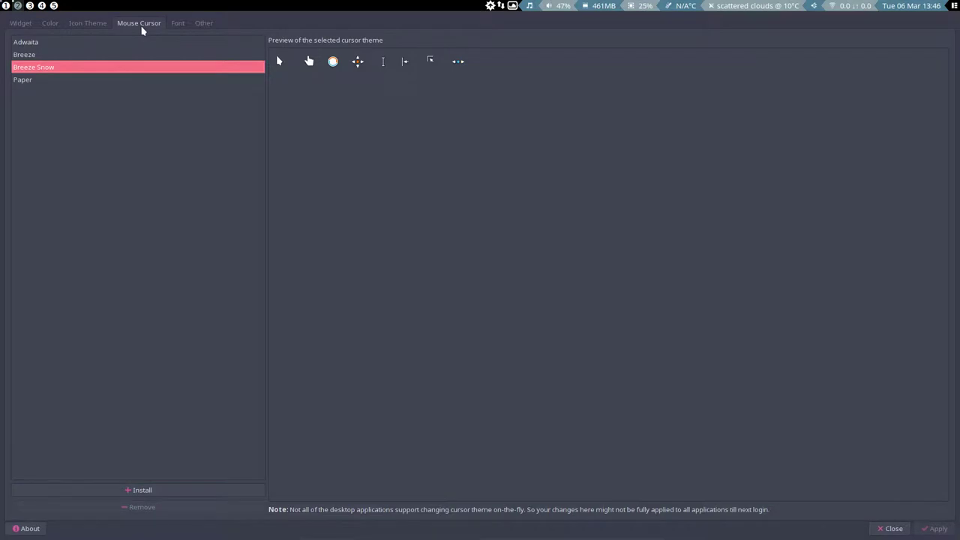
click(178, 24)
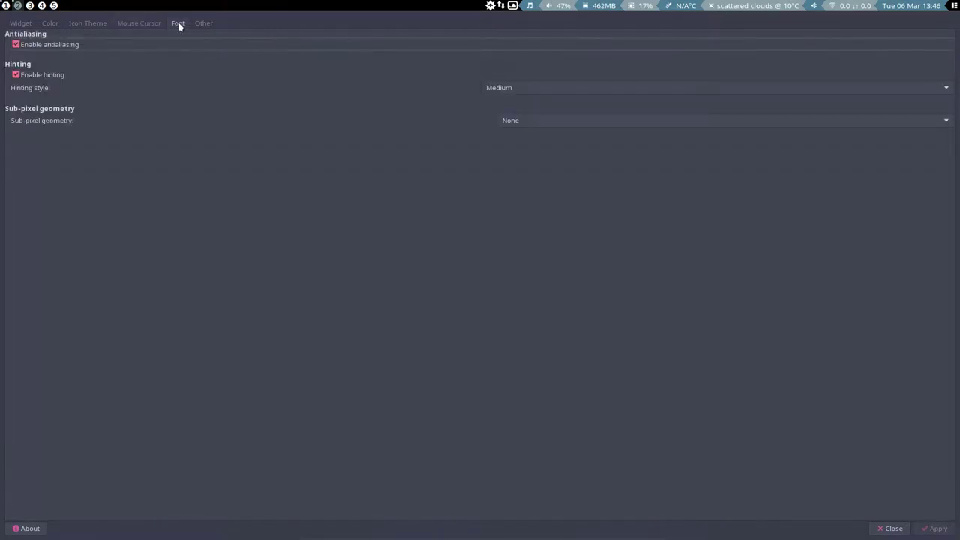
click(886, 529)
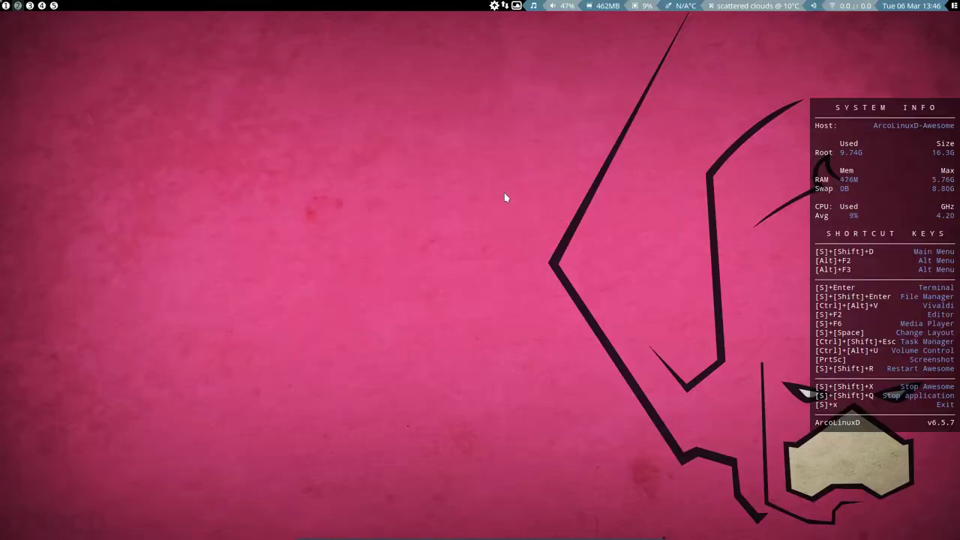
Relaunch Thunar, open the ARCOLINUXD folder, and browse its menus.
key(super+shift+Return)
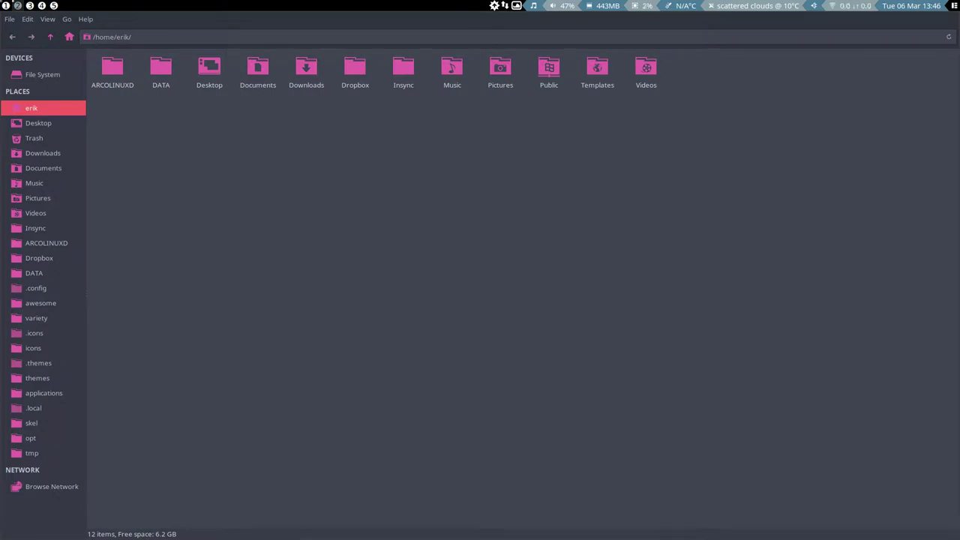
double_click(112, 69)
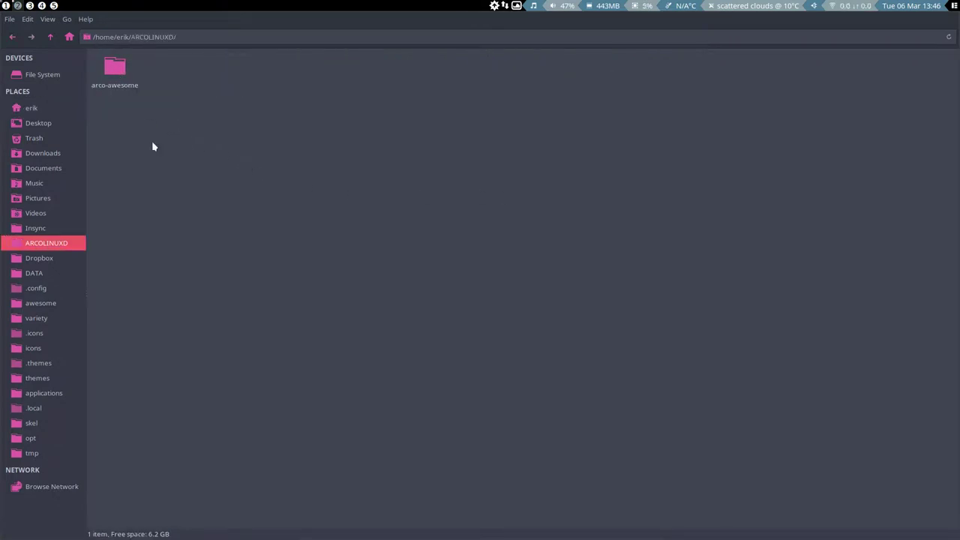
click(30, 20)
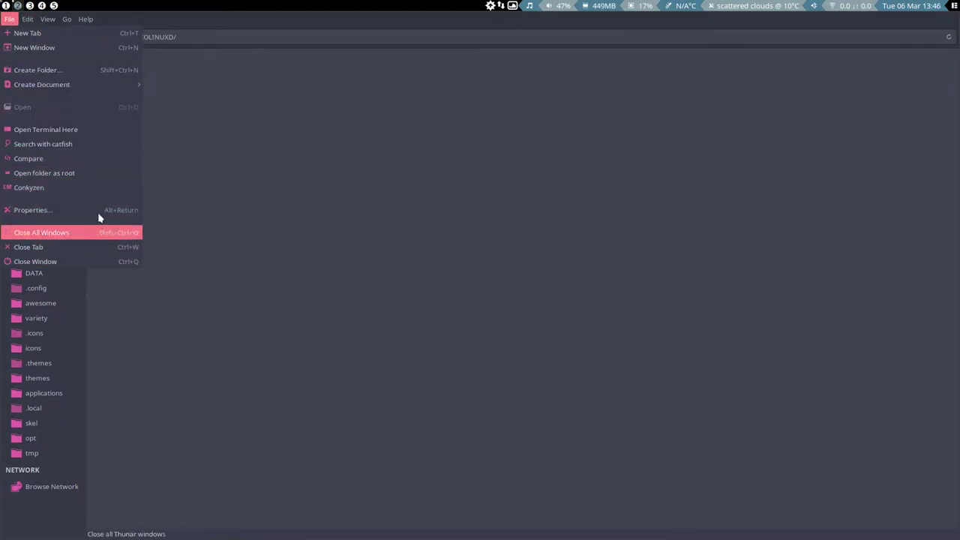
mouse_move(67, 19)
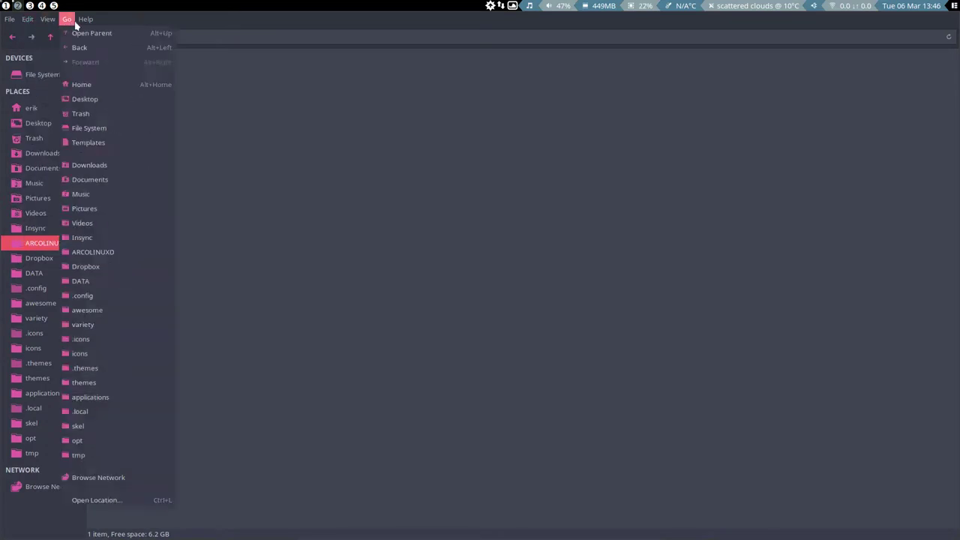
click(156, 159)
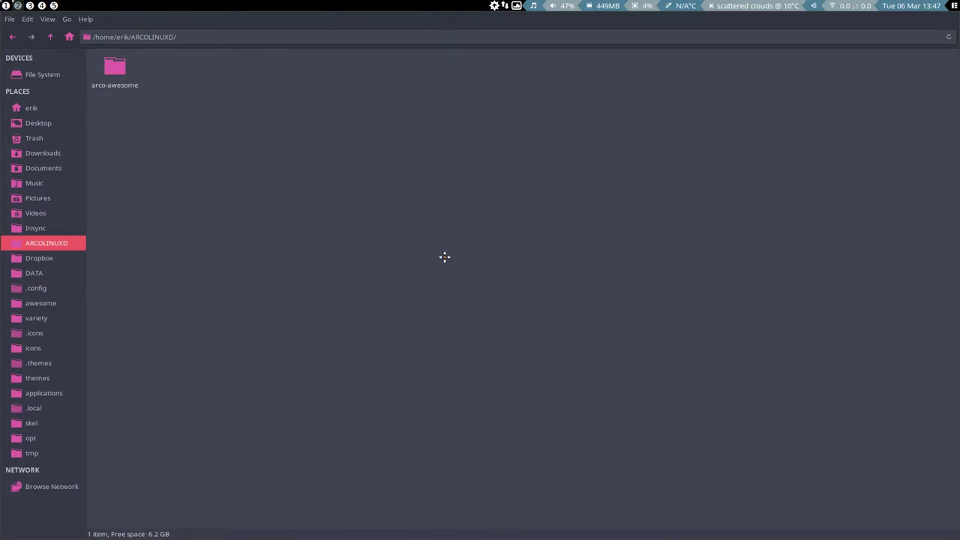
click(17, 6)
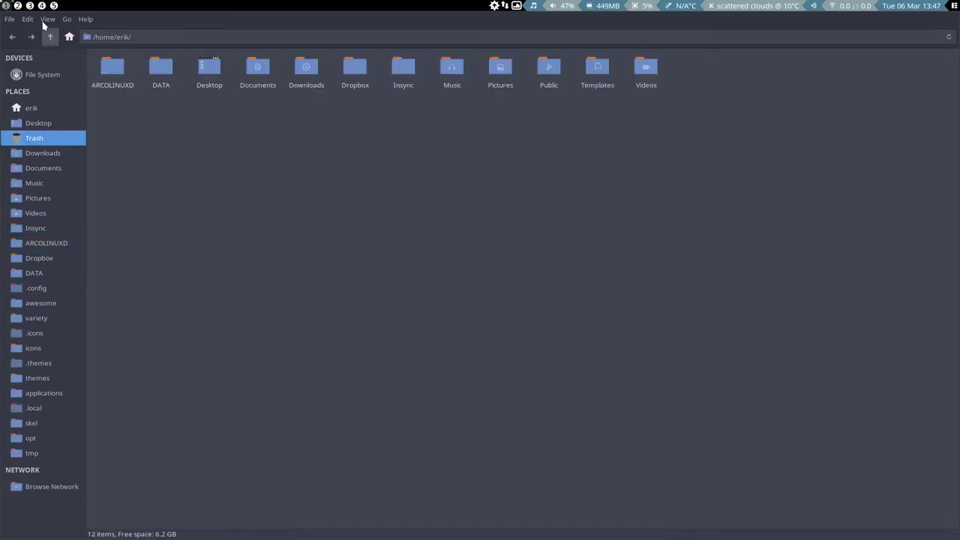
key(super+1)
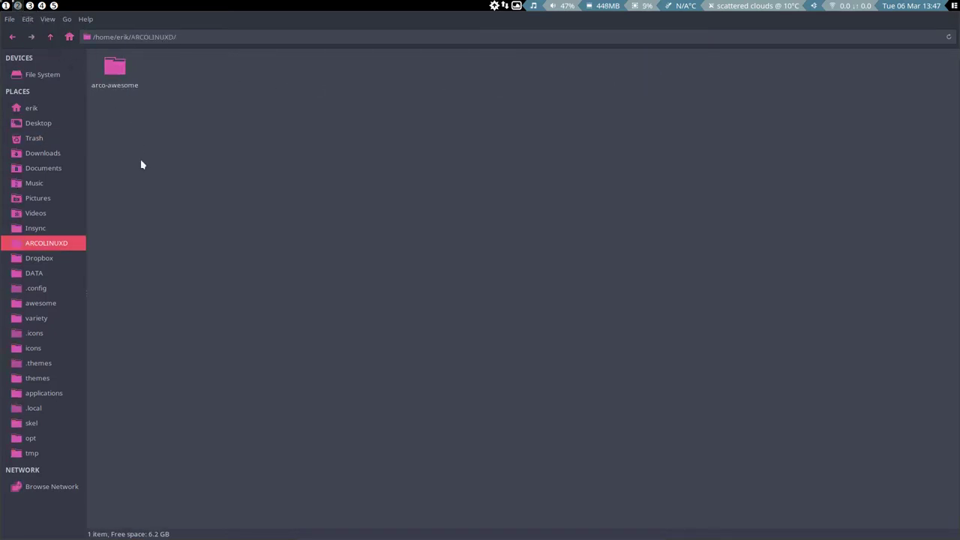
click(30, 6)
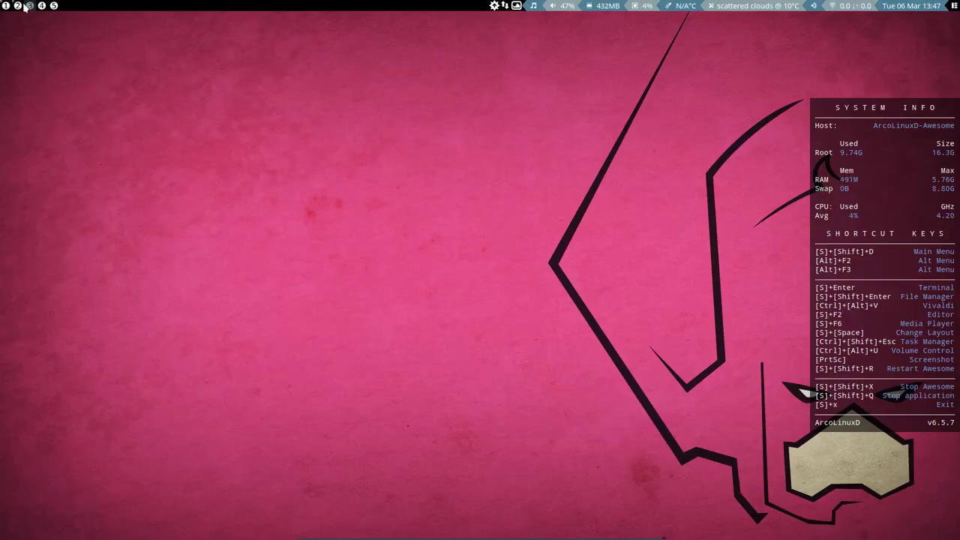
click(18, 6)
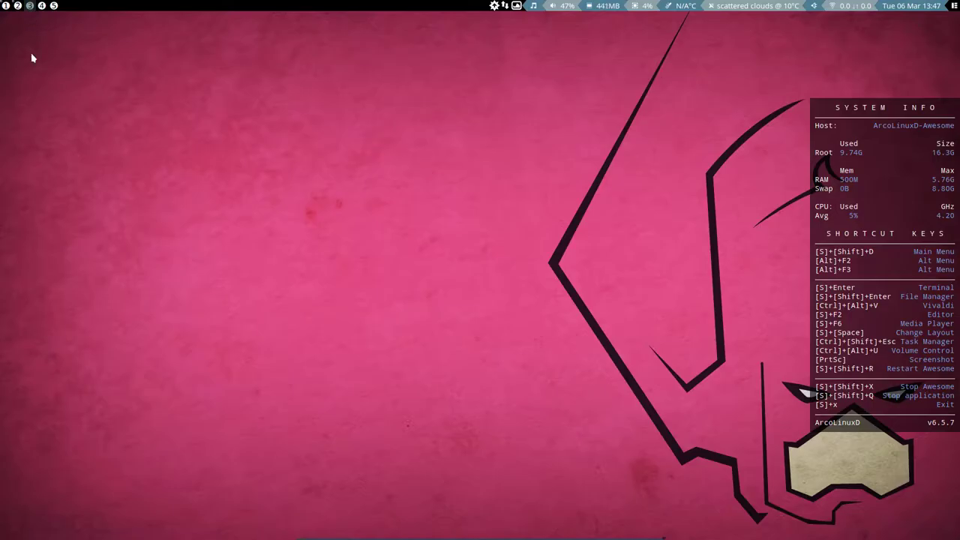
click(29, 6)
click(19, 7)
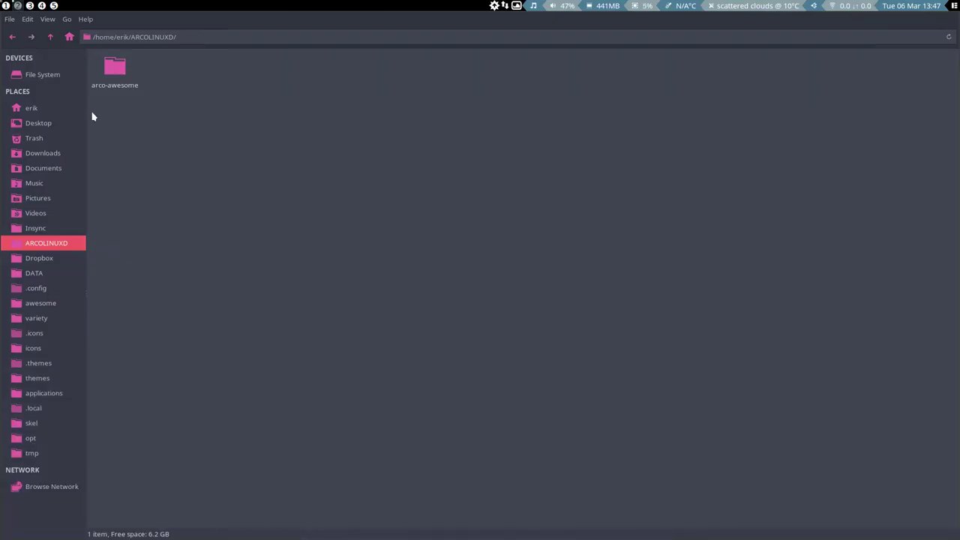